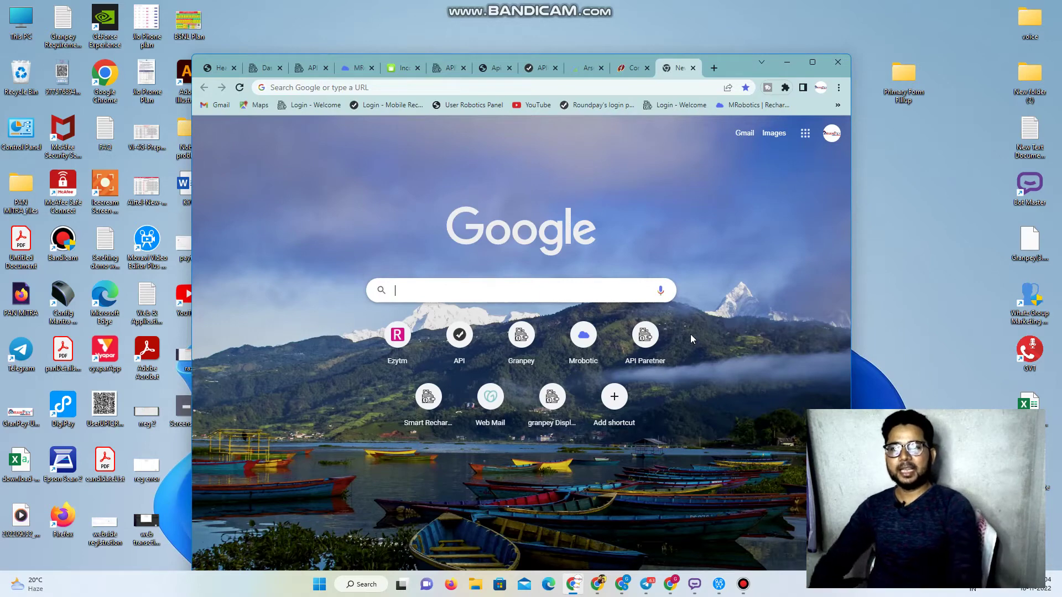
# - Search Google for "google console" and open the Google Play Console result
pyautogui.click(514, 294)
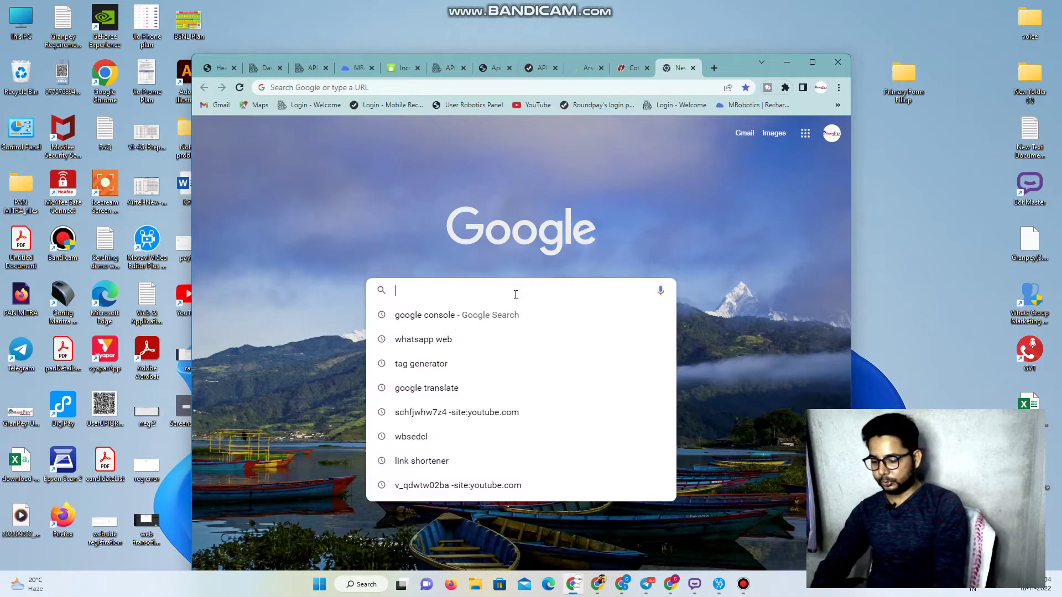
pyautogui.write('google')
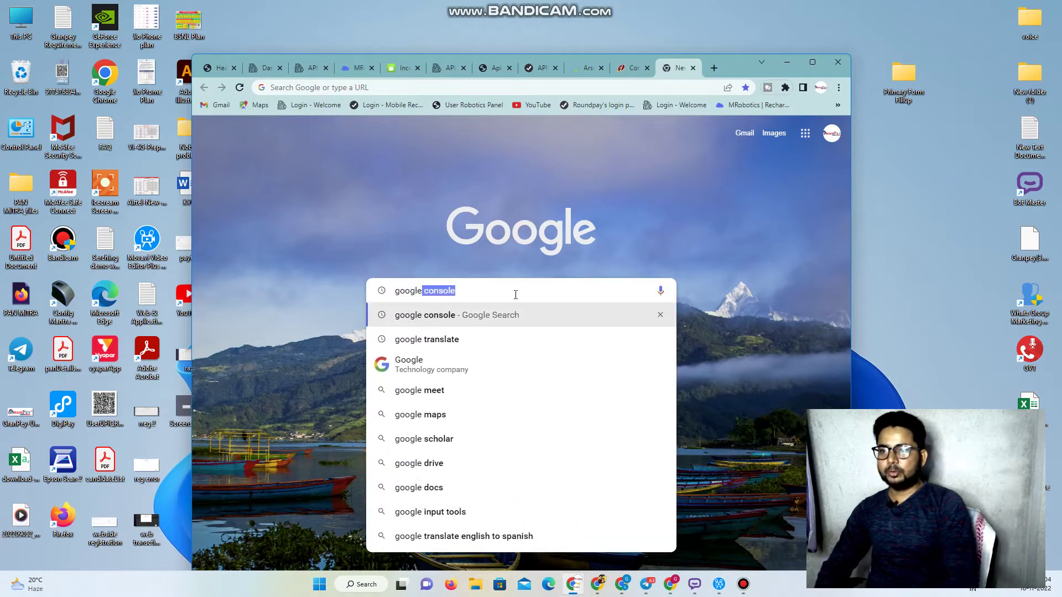
pyautogui.press('Return')
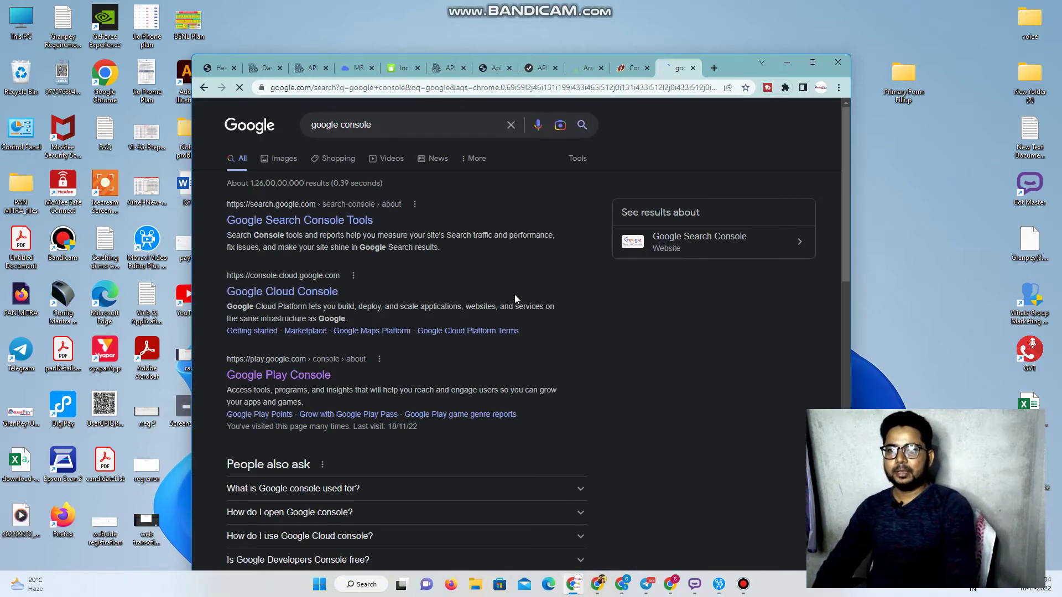
pyautogui.click(287, 376)
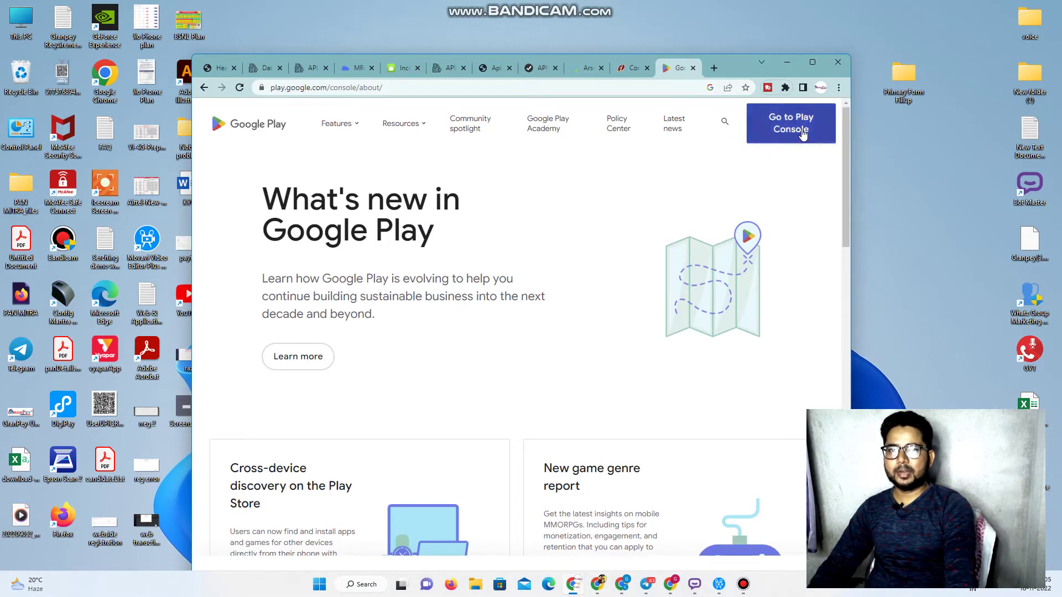
# - Go to Play Console from the Google Play page, maximize the browser window and enter the developer account's app list
pyautogui.click(789, 130)
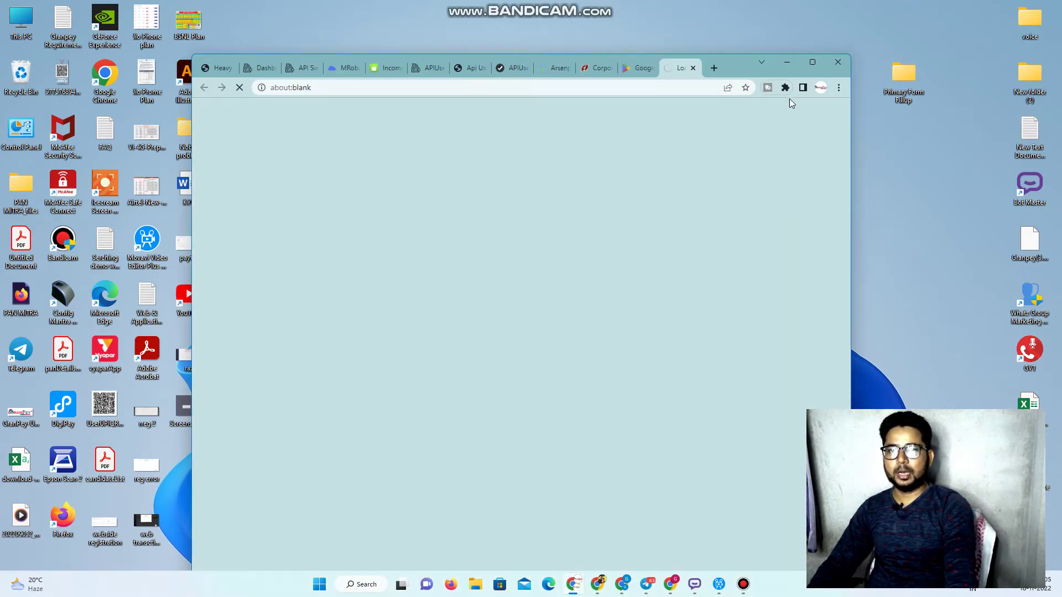
pyautogui.click(811, 66)
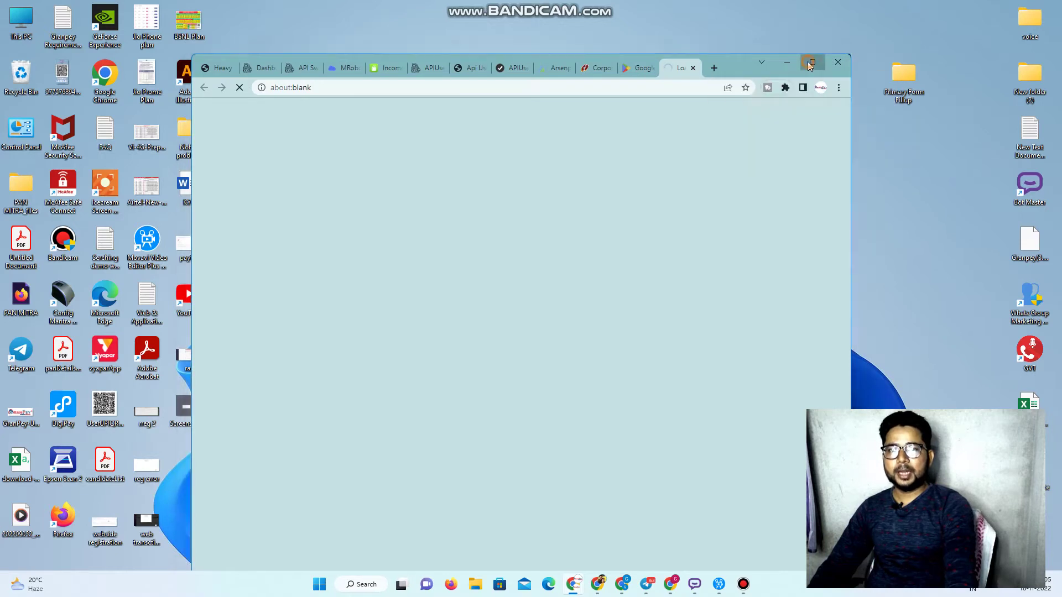
pyautogui.click(480, 357)
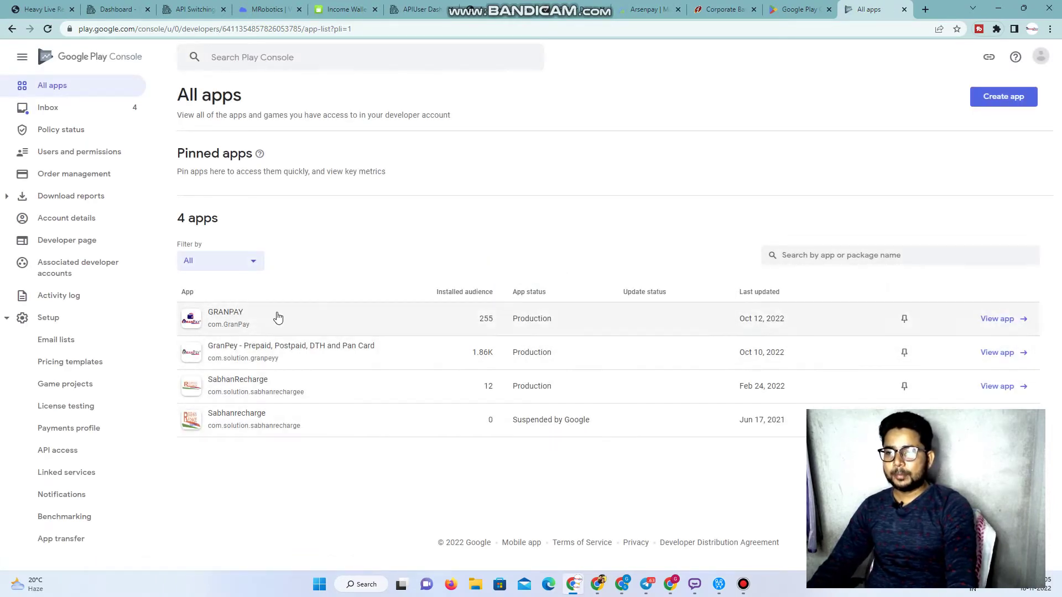
# - Open the GRANPAY app with package com.GranPay and start a new production release
pyautogui.click(229, 315)
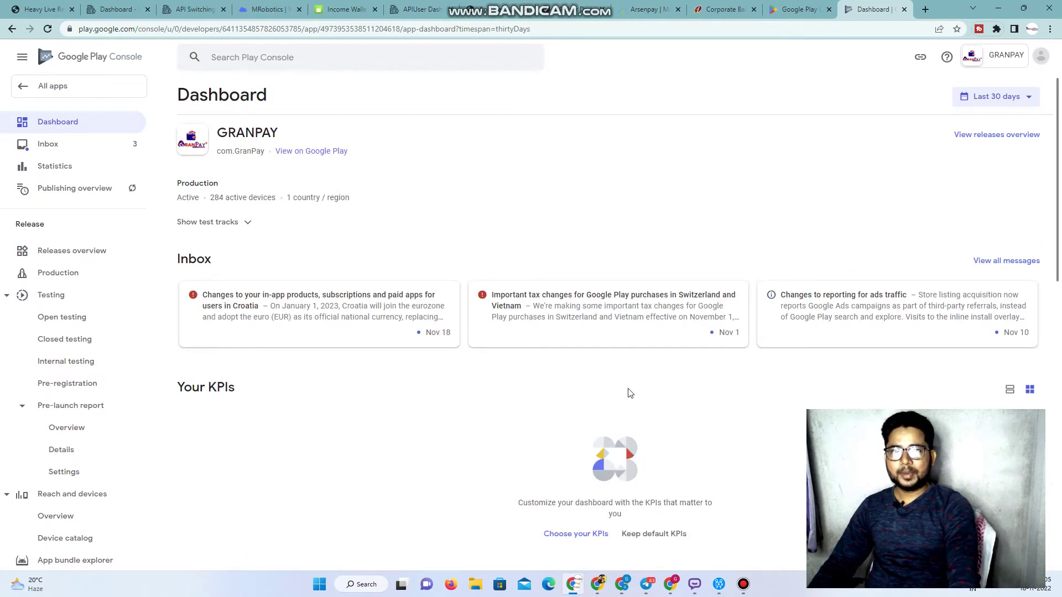
pyautogui.scroll(-1, 185, 431)
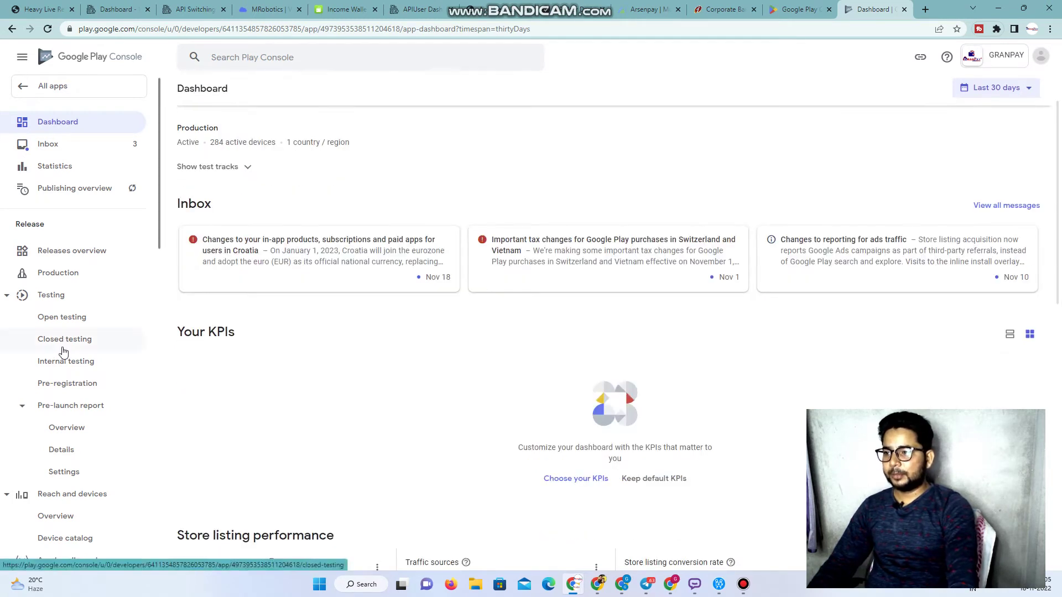
pyautogui.scroll(-1, 82, 372)
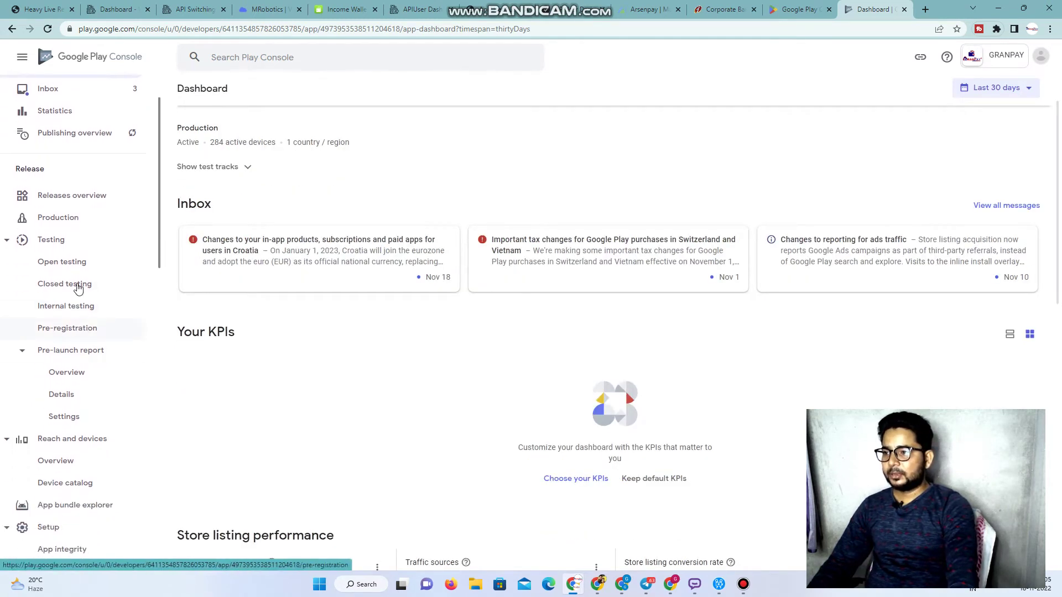
pyautogui.click(61, 223)
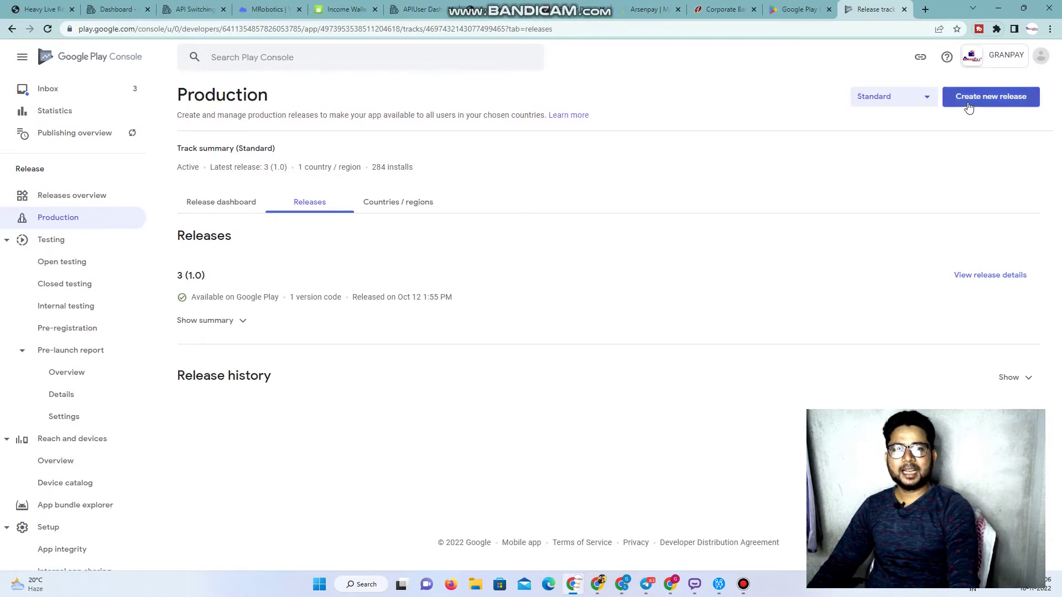
pyautogui.click(994, 102)
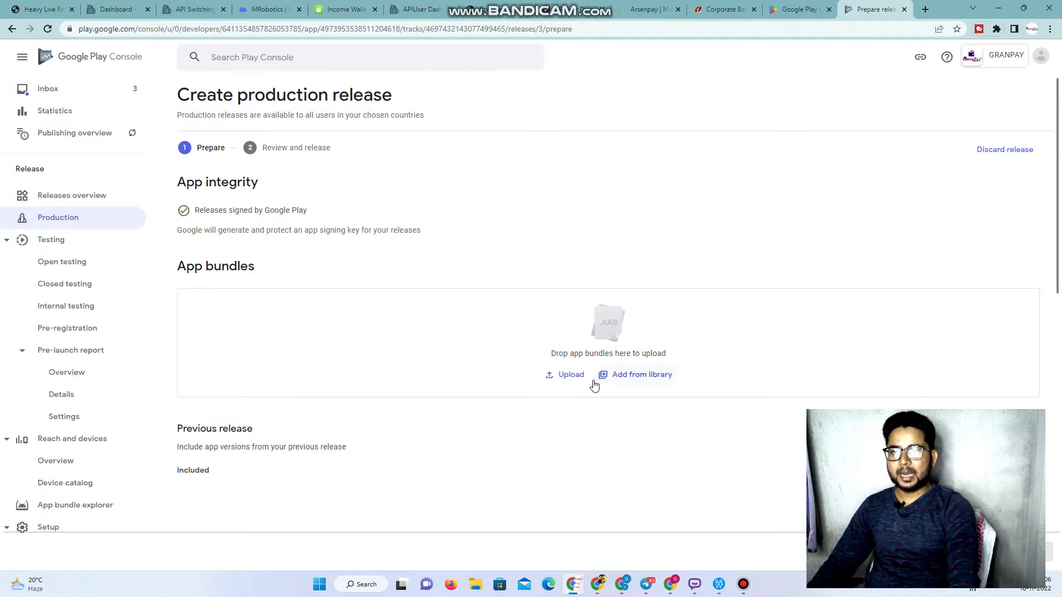
# - Upload the app bundle "GranPay ver 1.2.aab" from the AAB File folder to the production release
pyautogui.click(572, 380)
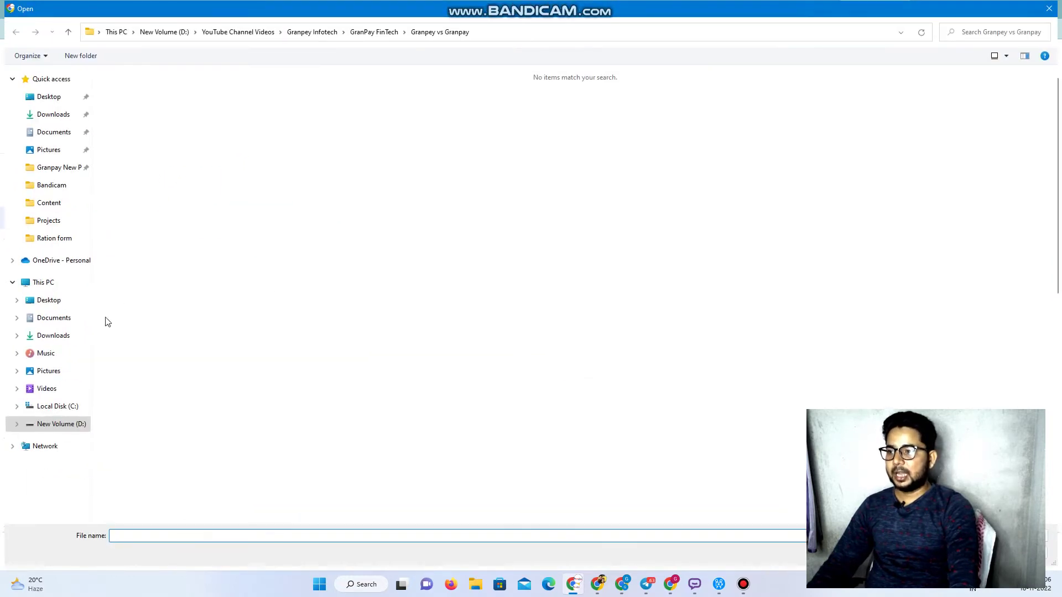
pyautogui.click(59, 424)
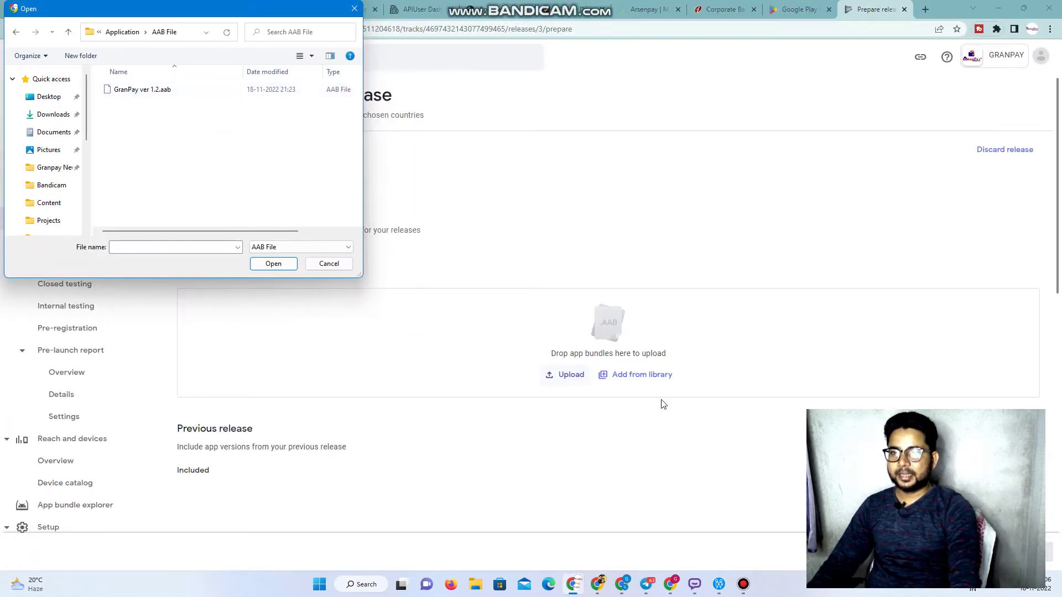
pyautogui.moveTo(121, 94); pyautogui.dragTo(565, 351)
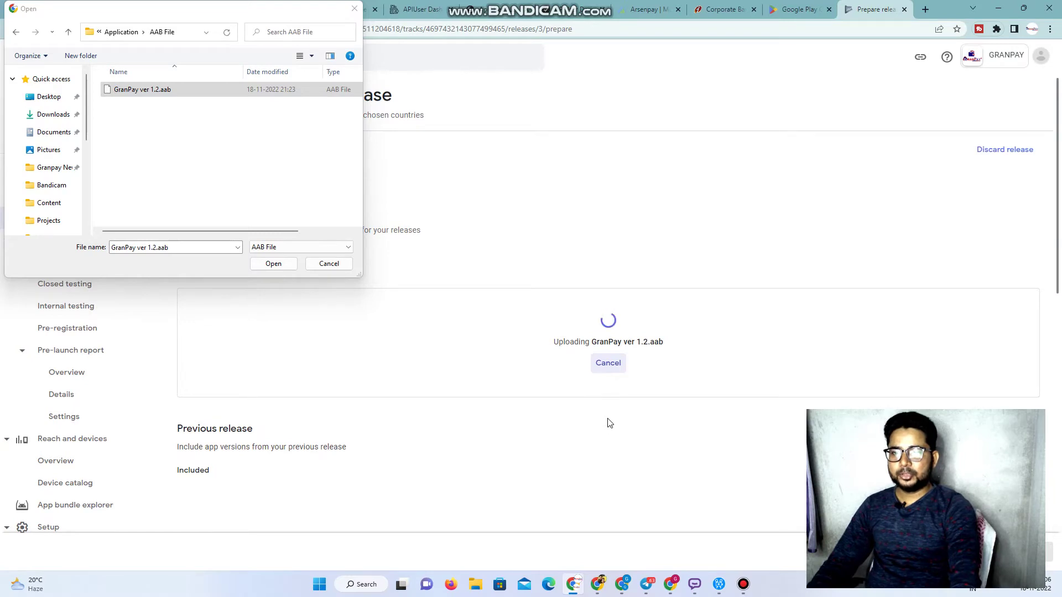
pyautogui.click(743, 584)
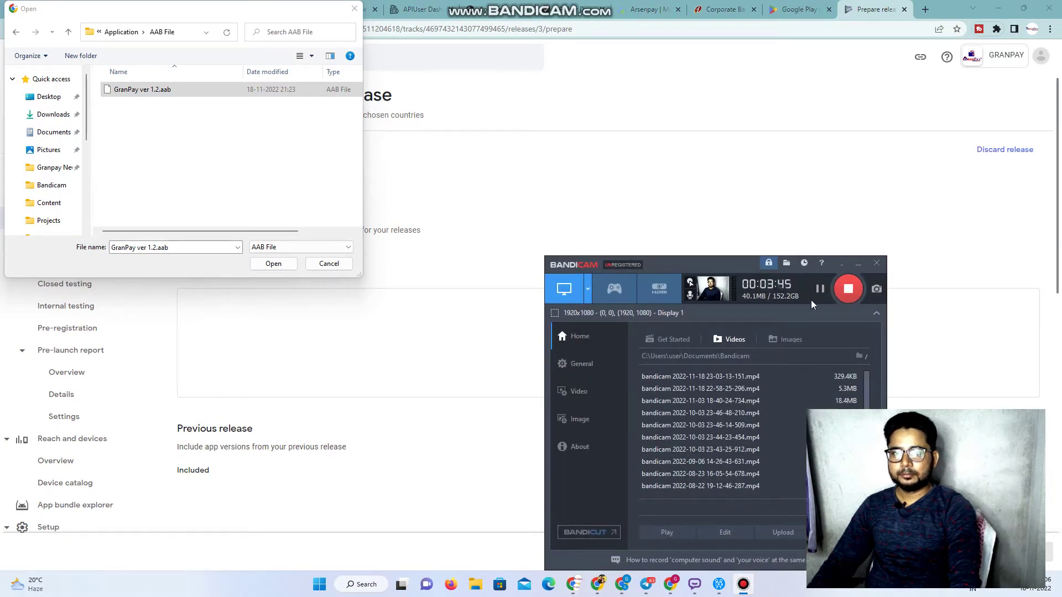
pyautogui.click(820, 288)
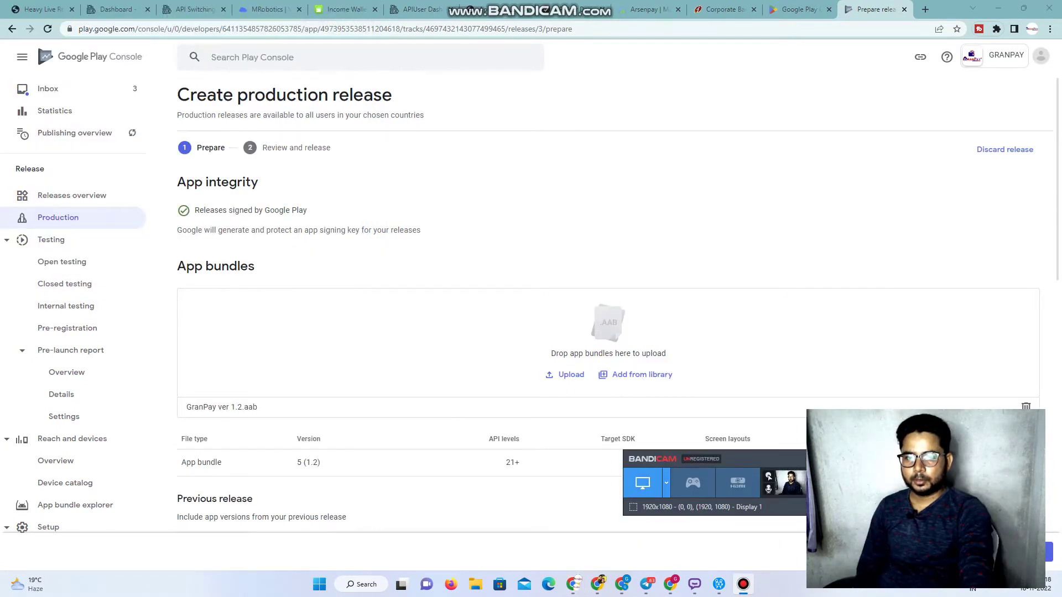
pyautogui.click(562, 414)
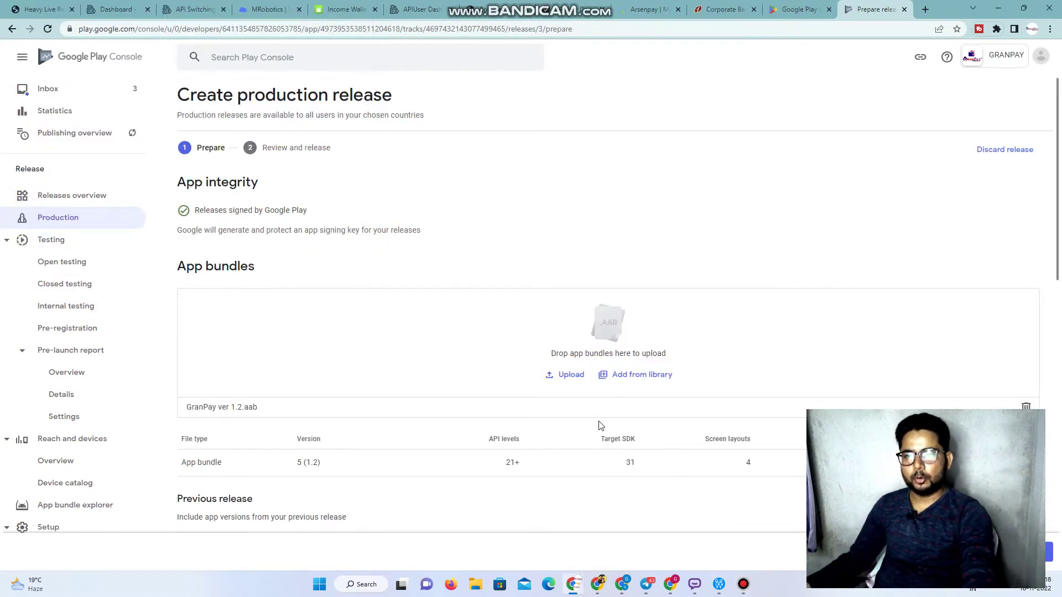
# - Compare the uploaded app bundle's version and target details with the bundle from the previous release that is not included
pyautogui.scroll(-1, 302, 425)
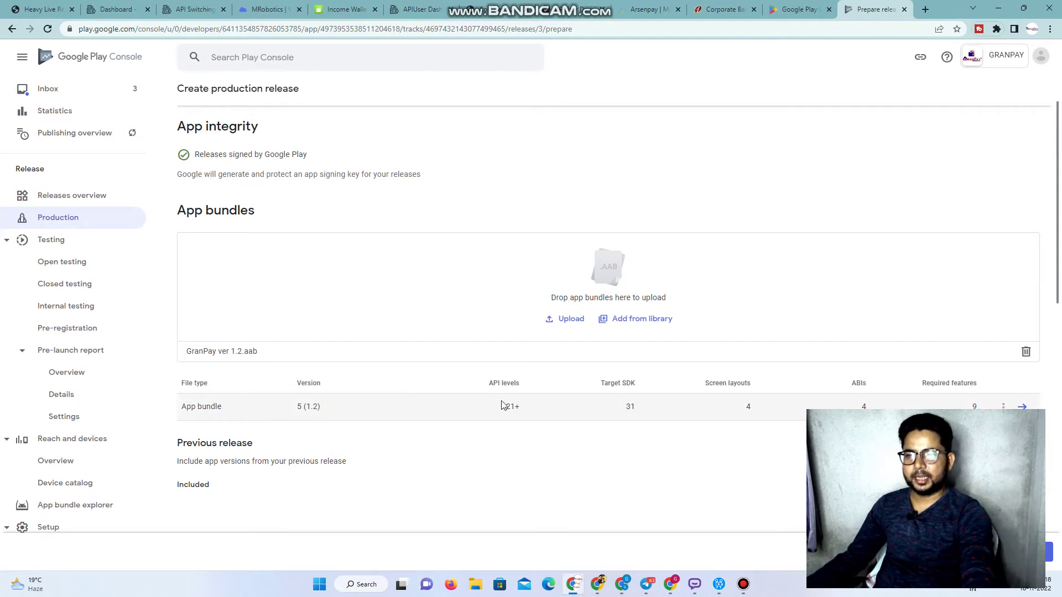
pyautogui.scroll(-1, 501, 405)
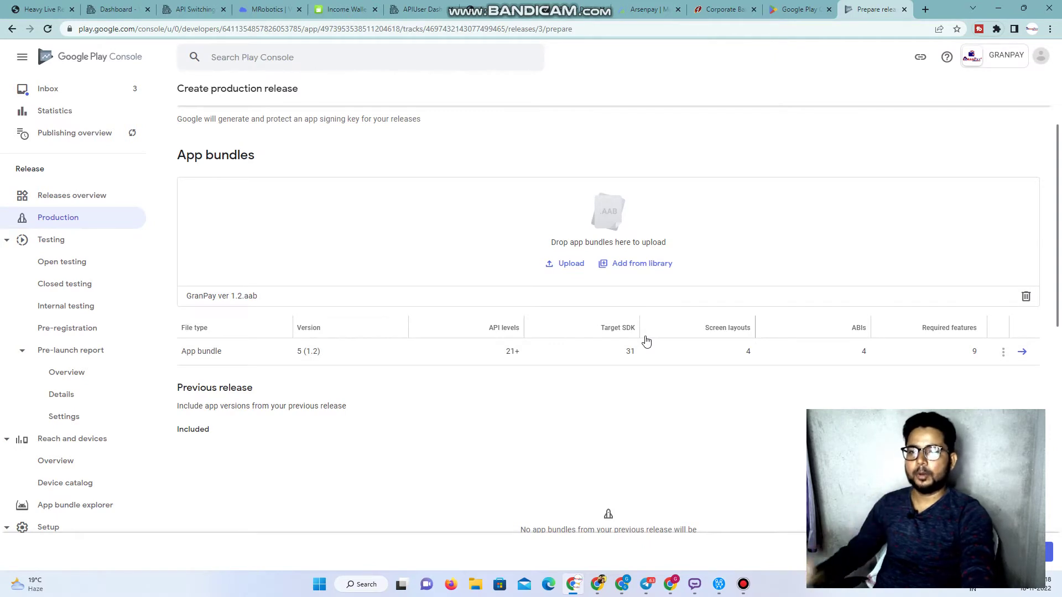
pyautogui.scroll(-2, 604, 372)
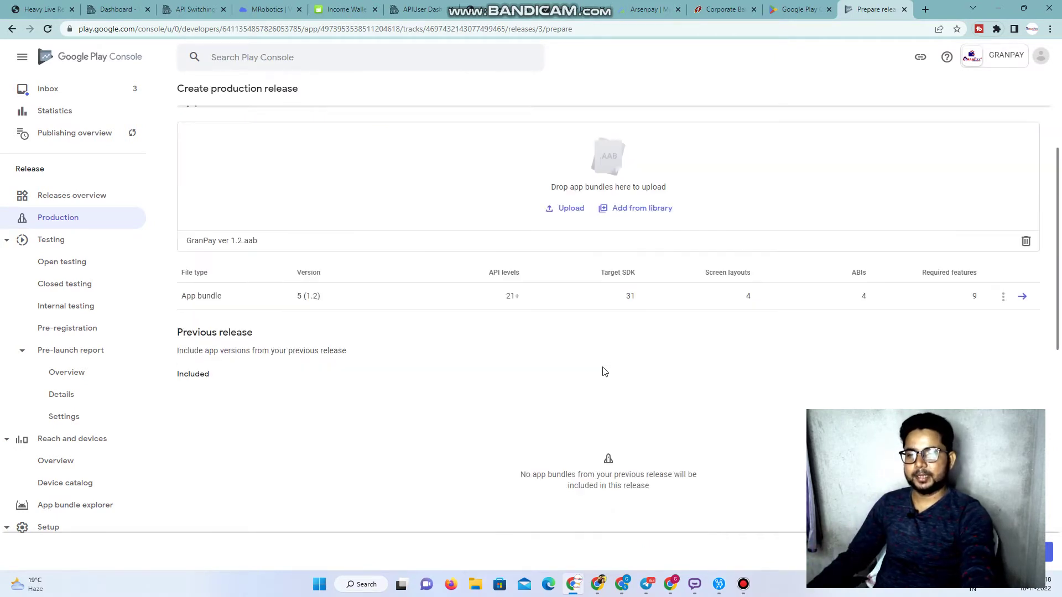
pyautogui.scroll(-1, 604, 372)
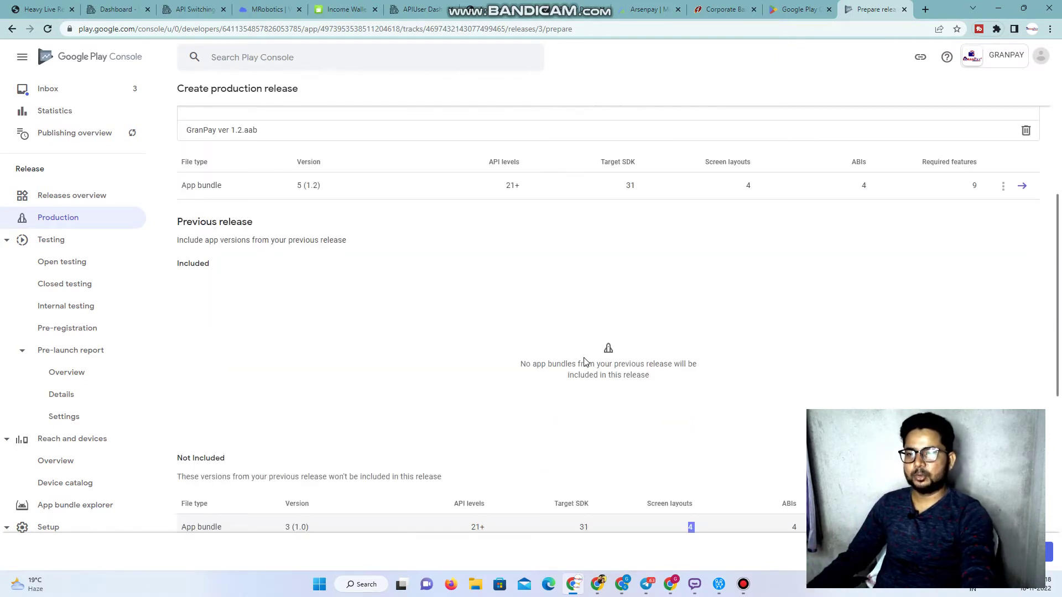
pyautogui.scroll(-2, 587, 361)
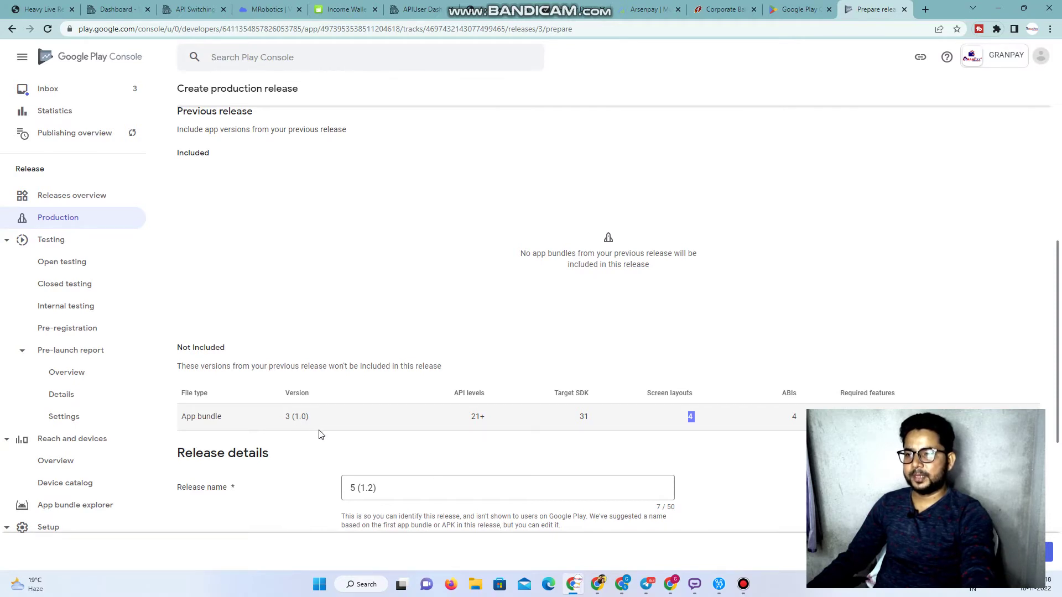
pyautogui.scroll(5, 319, 436)
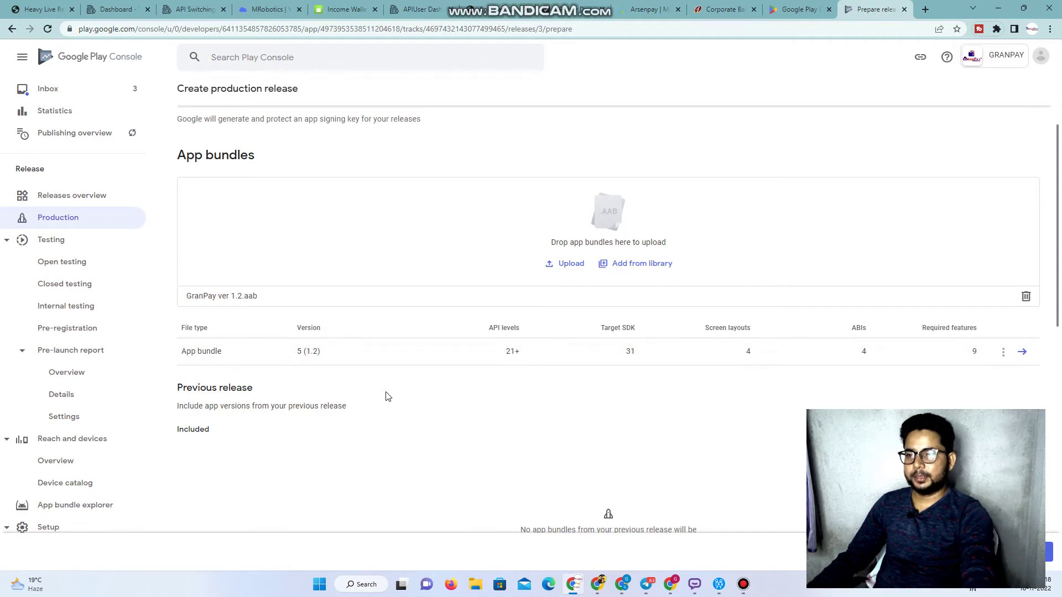
pyautogui.scroll(-5, 388, 396)
pyautogui.scroll(-2, 387, 397)
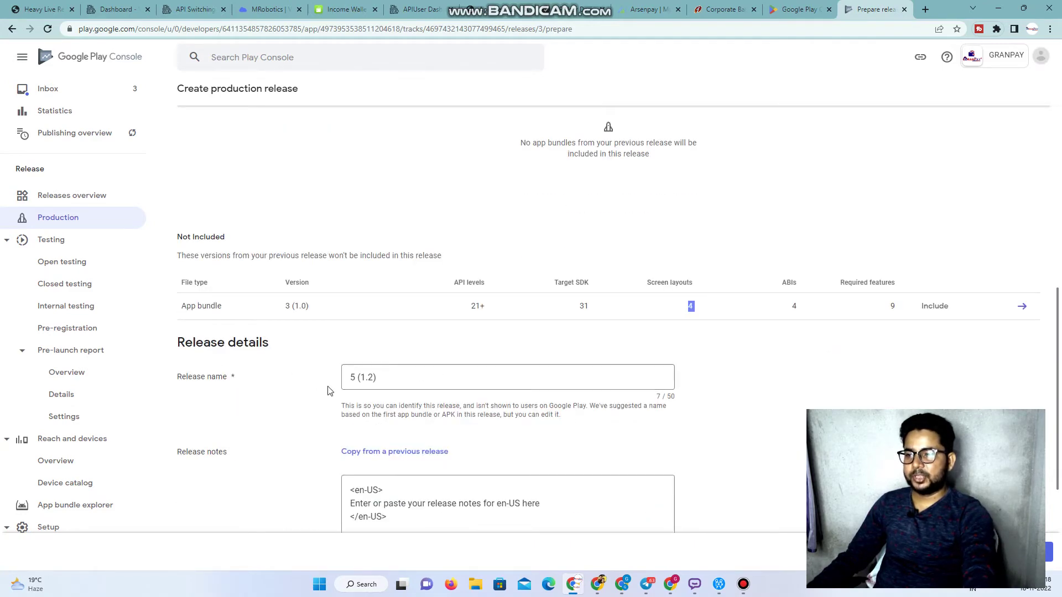
# - Delete the placeholder sentence between the en-US tags in the release notes
pyautogui.scroll(-1, 328, 391)
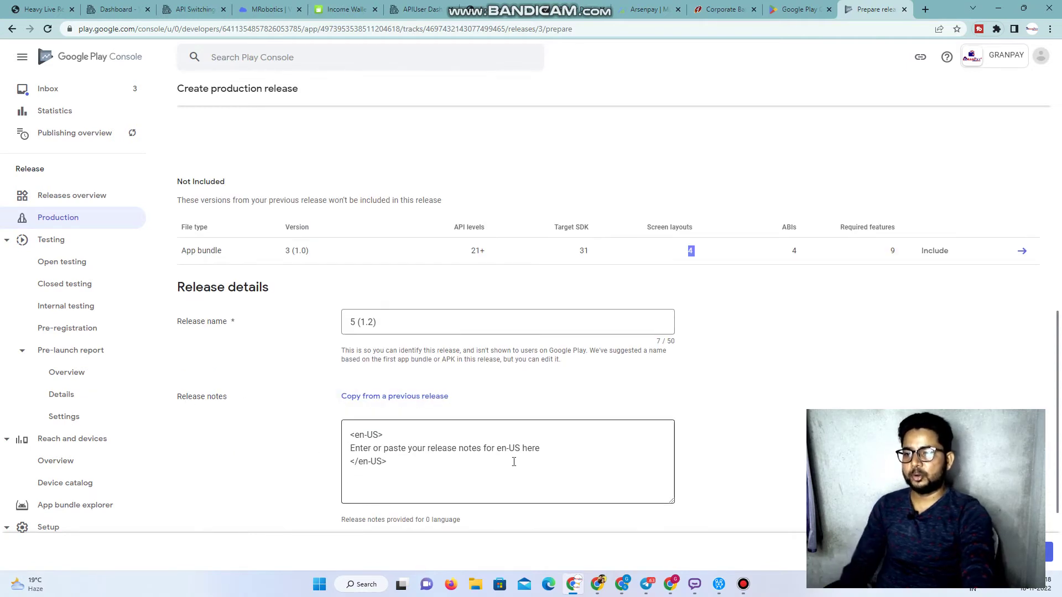
pyautogui.click(548, 446)
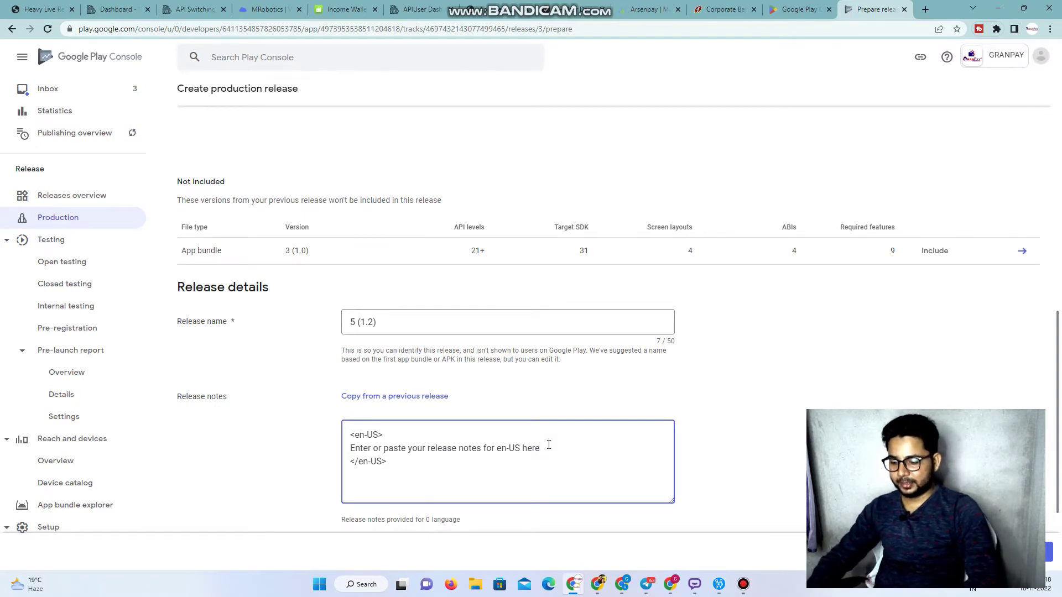
pyautogui.press('BackSpace')
pyautogui.press('BackSpace')
pyautogui.press('BackSpace')
pyautogui.press('BackSpace')
pyautogui.press('BackSpace')
pyautogui.press('BackSpace')
pyautogui.press('BackSpace')
pyautogui.press('BackSpace')
pyautogui.press('BackSpace')
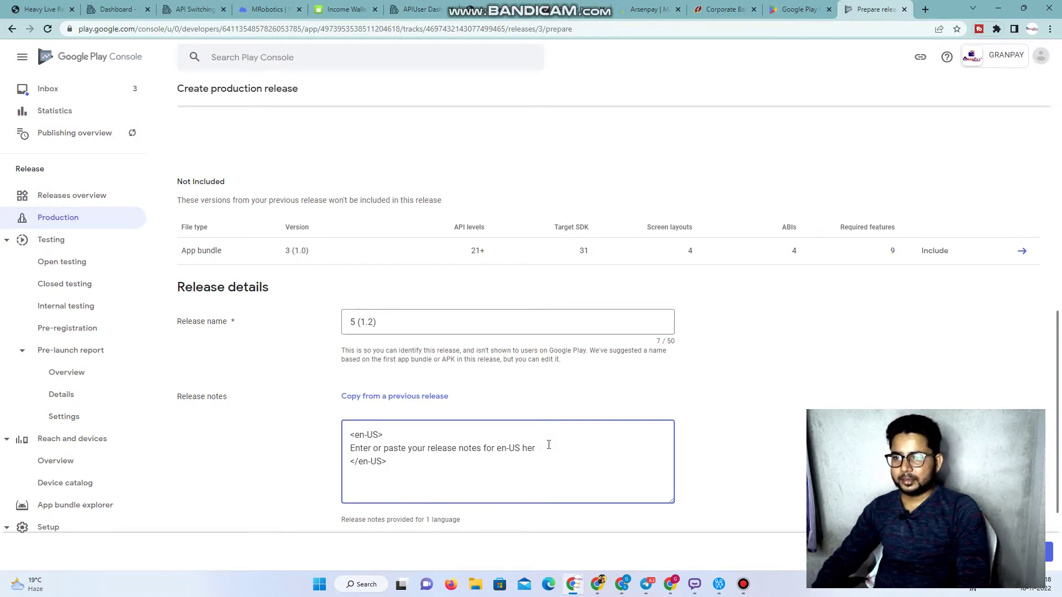
pyautogui.press('BackSpace')
pyautogui.press('BackSpace')
pyautogui.press('BackSpace')
pyautogui.press('BackSpace')
pyautogui.press('BackSpace')
pyautogui.press('BackSpace')
pyautogui.press('BackSpace')
pyautogui.press('BackSpace')
pyautogui.press('BackSpace')
pyautogui.press('BackSpace')
pyautogui.press('BackSpace')
pyautogui.press('BackSpace')
pyautogui.press('BackSpace')
pyautogui.press('BackSpace')
pyautogui.press('BackSpace')
pyautogui.press('BackSpace')
pyautogui.press('BackSpace')
pyautogui.press('BackSpace')
pyautogui.press('BackSpace')
pyautogui.press('BackSpace')
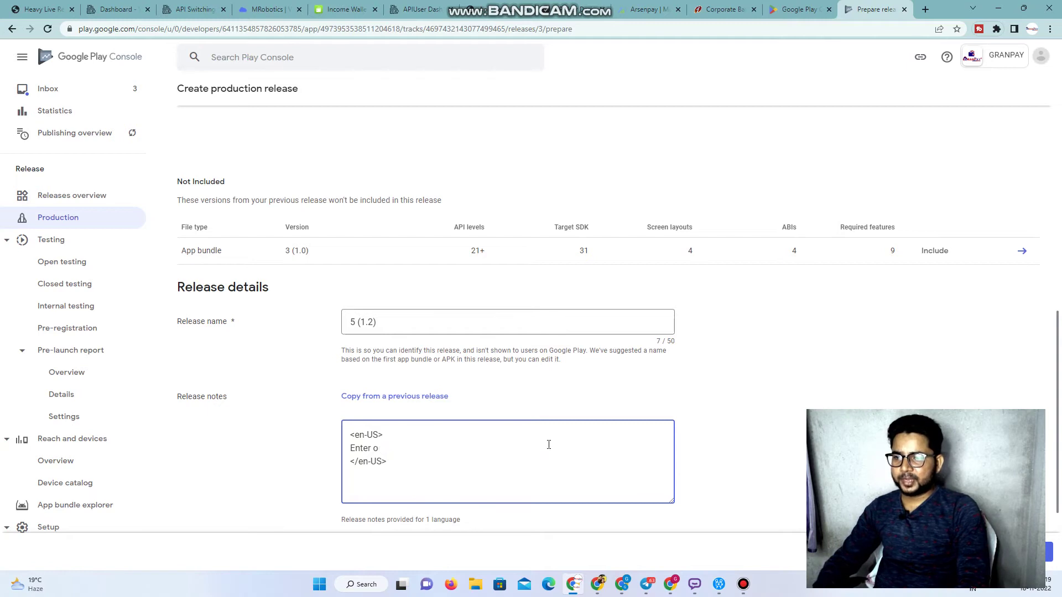
pyautogui.press('BackSpace')
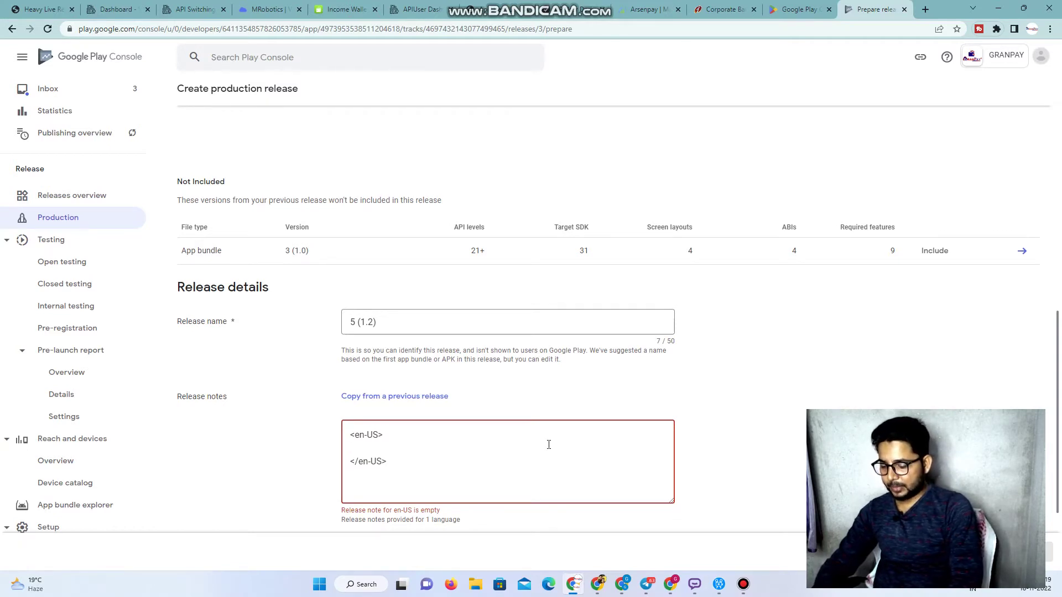
# - Enter "Some bug resolved" as the first line between the en-US tags of the release notes and start a new line
pyautogui.write('SOme')
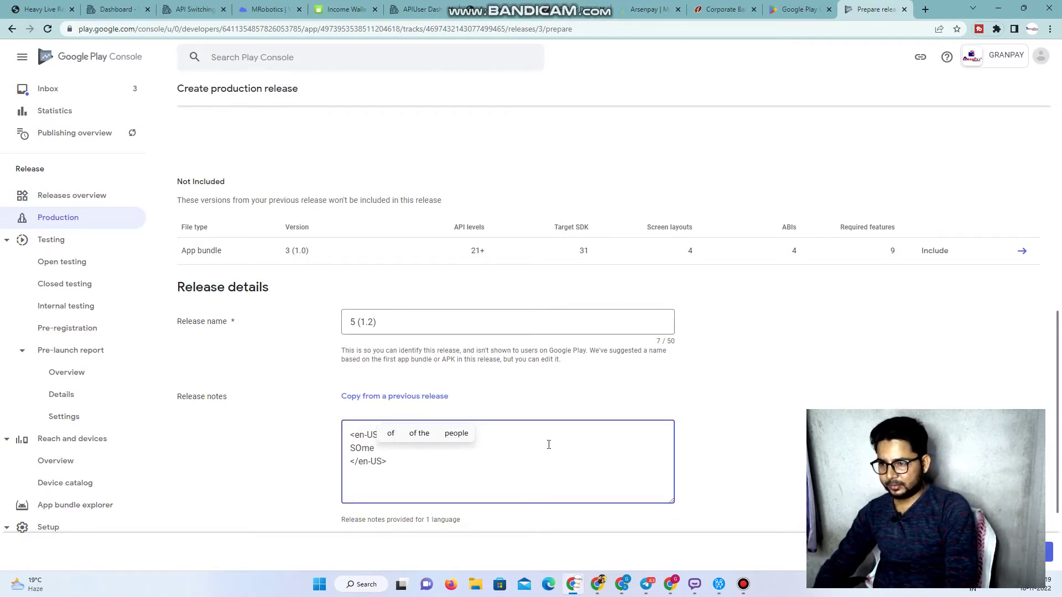
pyautogui.press('BackSpace')
pyautogui.press('BackSpace')
pyautogui.write('o')
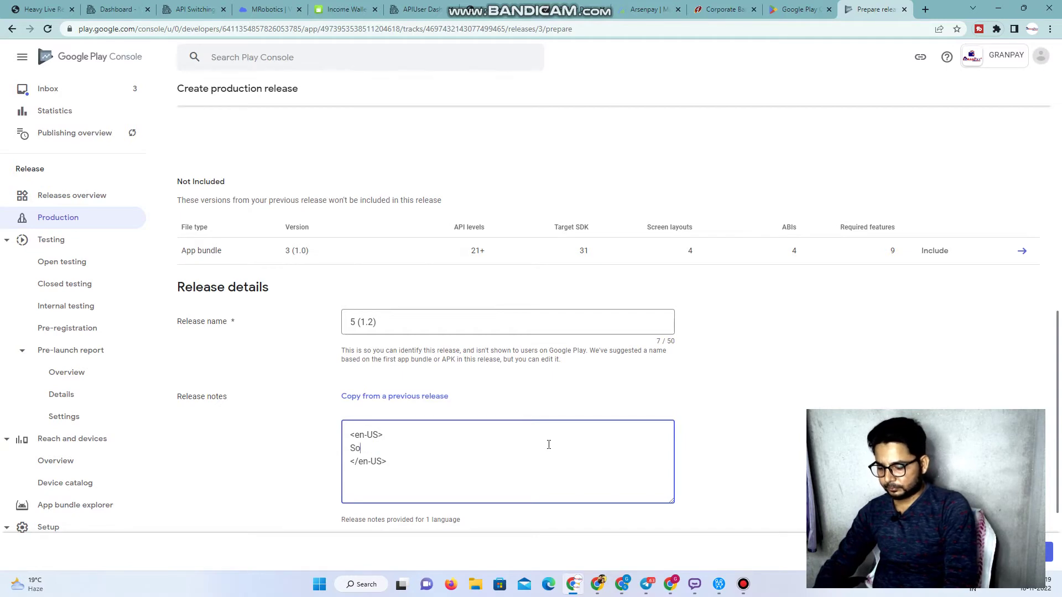
pyautogui.write('me bug')
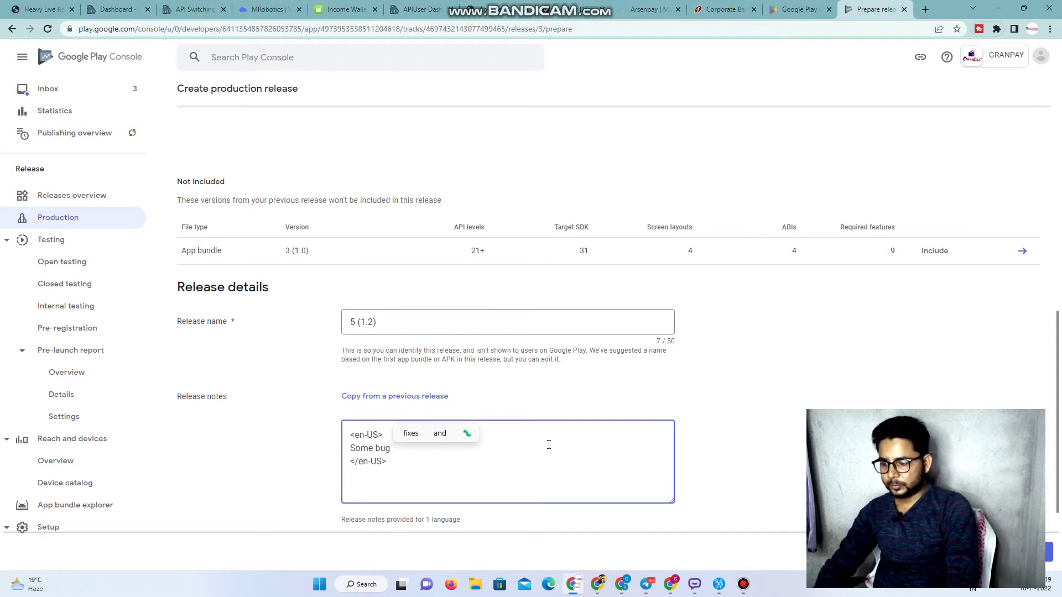
pyautogui.write(' resolved')
pyautogui.press('Return')
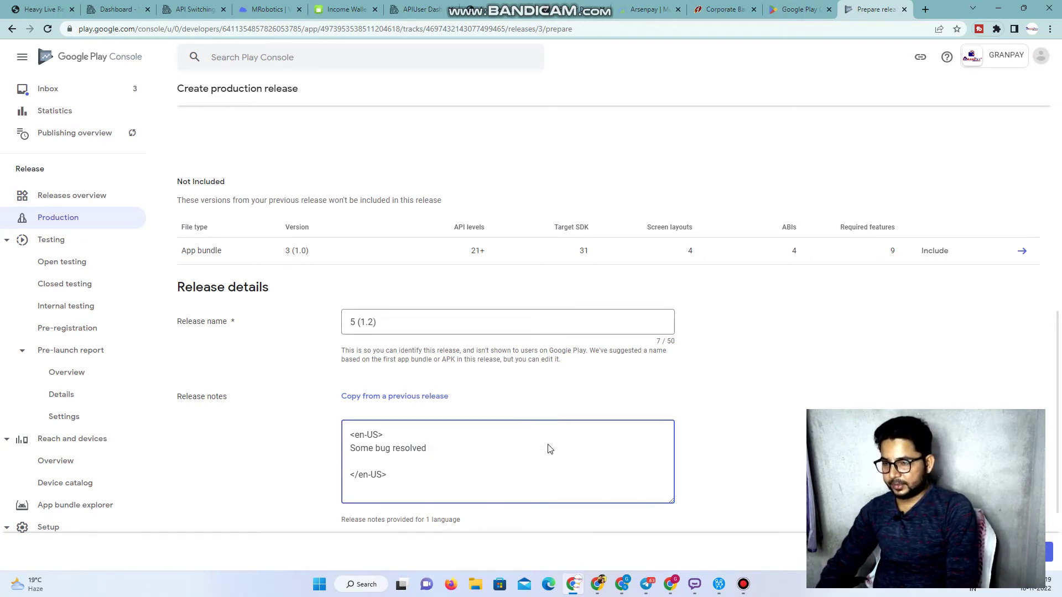
pyautogui.write('fine ')
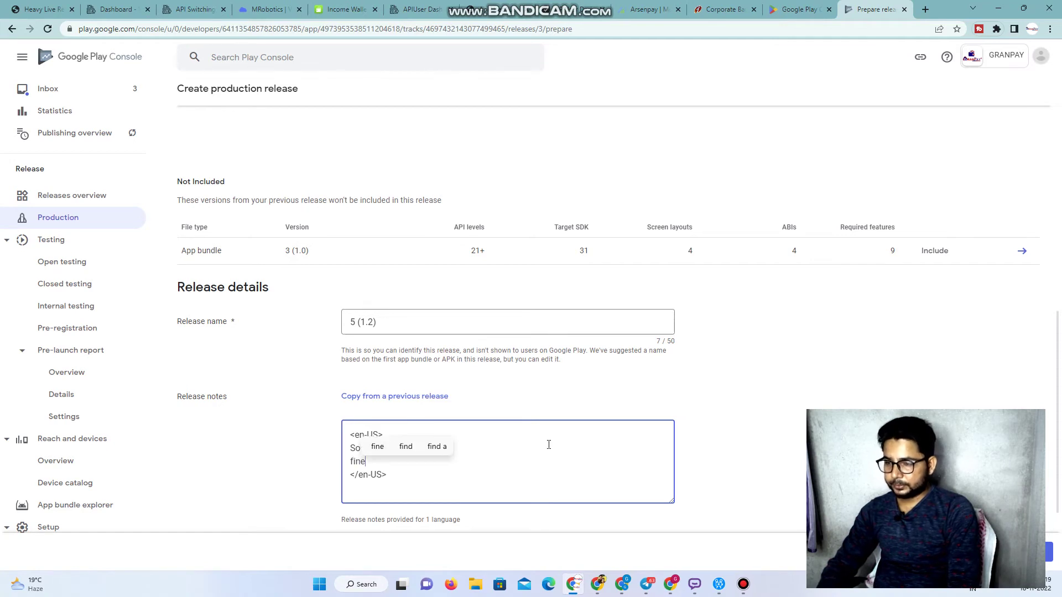
pyautogui.write('aeps')
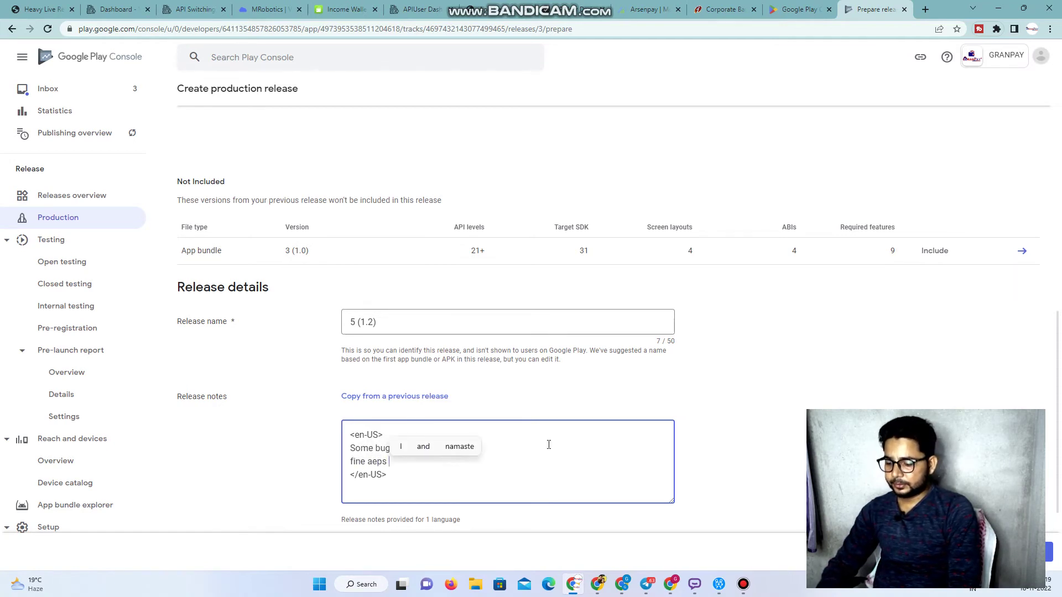
pyautogui.press('BackSpace')
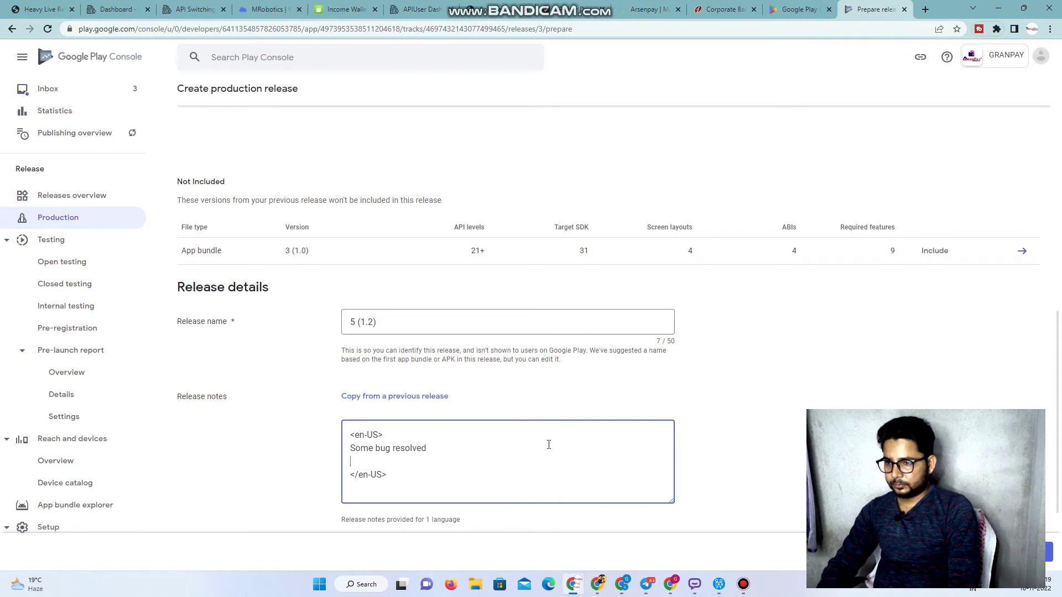
# - Add "some new features added" as the second line of the en-US release notes and leave the field
pyautogui.write('ome a')
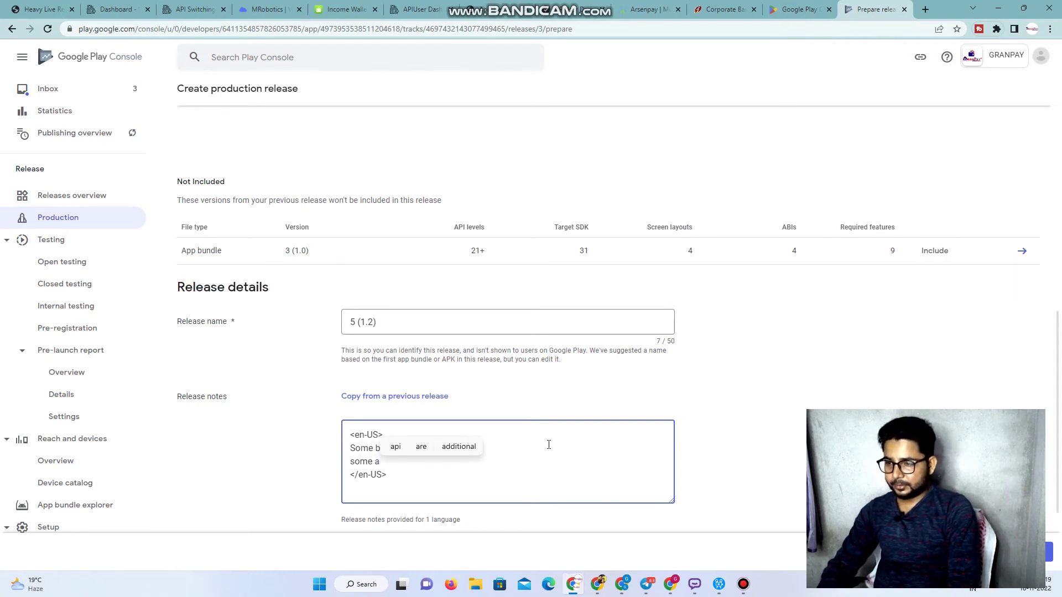
pyautogui.press('BackSpace')
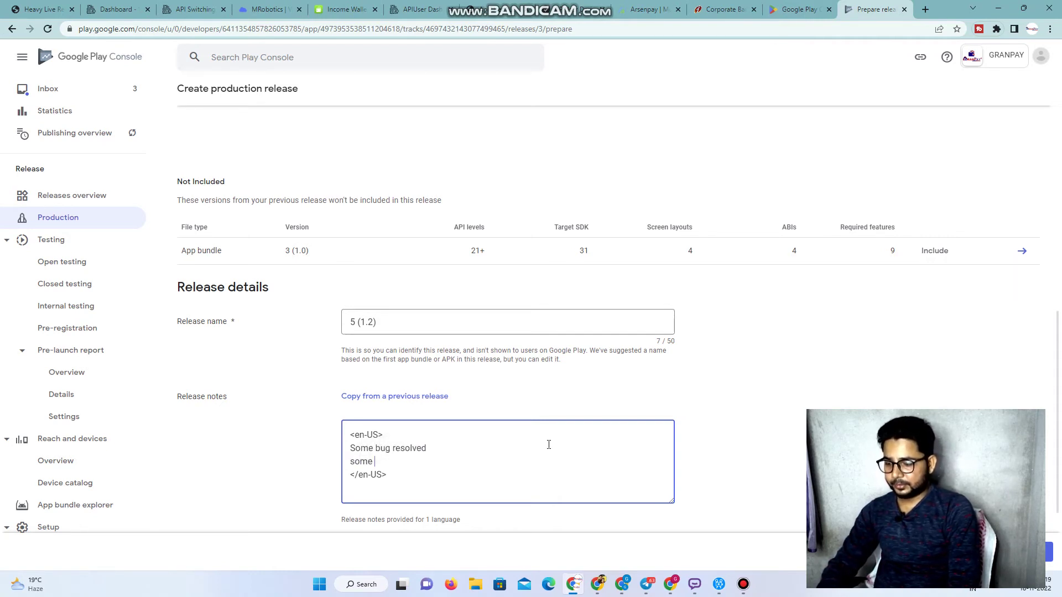
pyautogui.write('n')
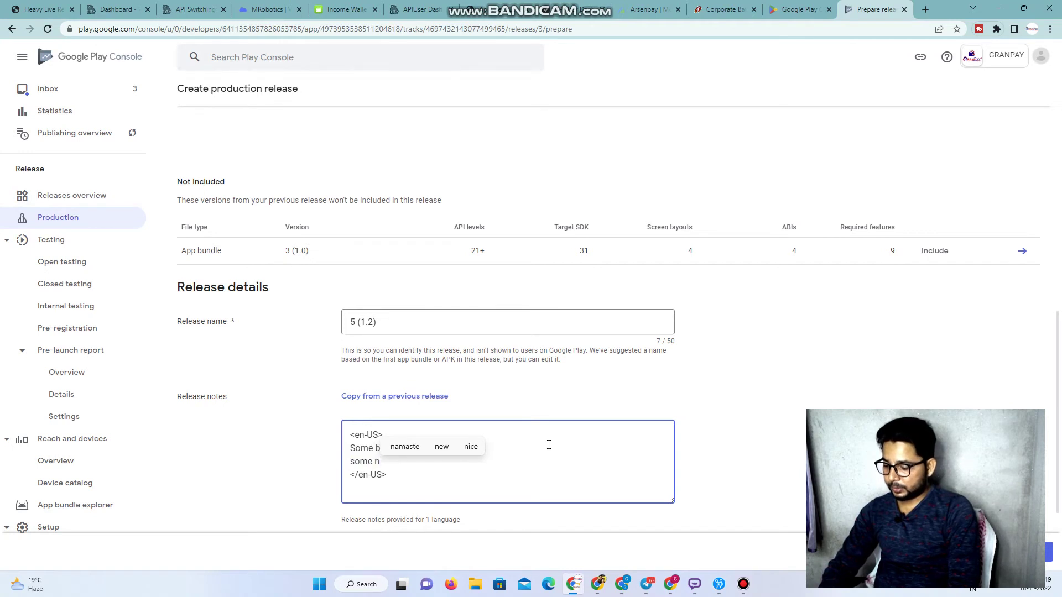
pyautogui.write('ew')
pyautogui.write('ew ')
pyautogui.write('fe')
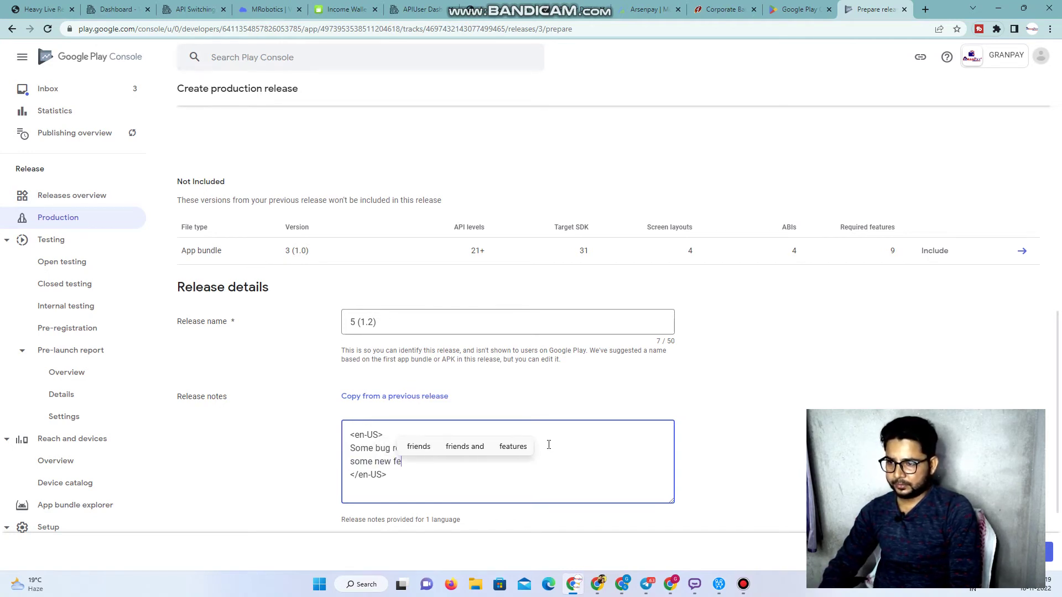
pyautogui.write('atures ')
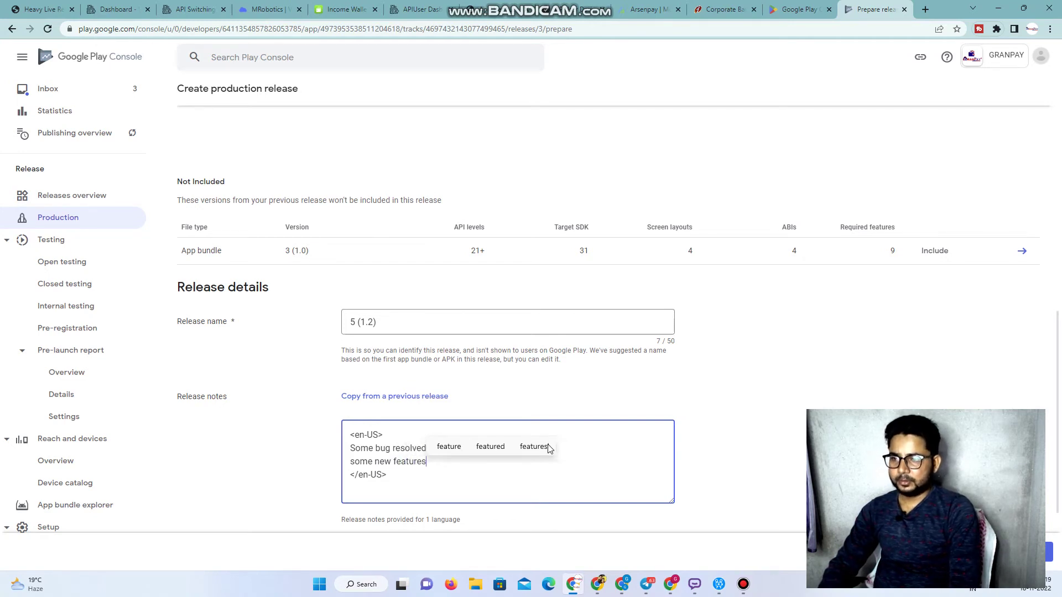
pyautogui.write('added')
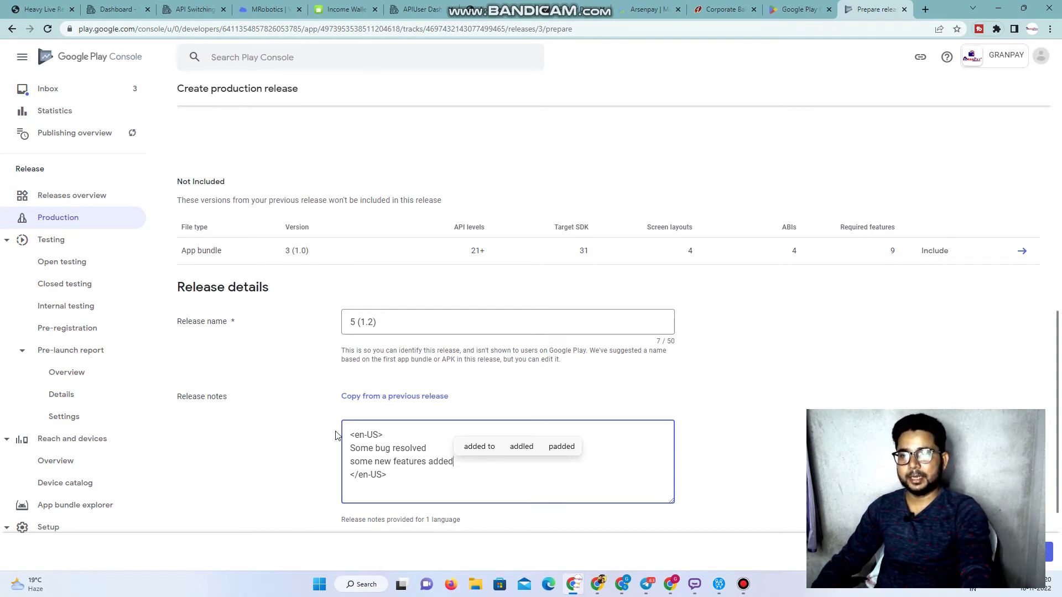
pyautogui.scroll(-2, 337, 434)
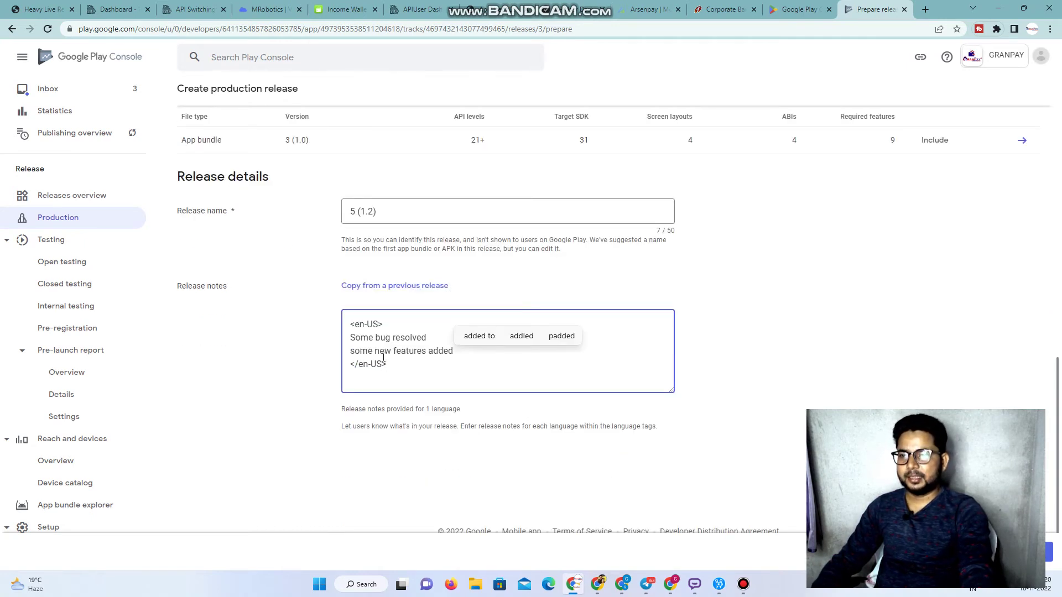
pyautogui.click(727, 419)
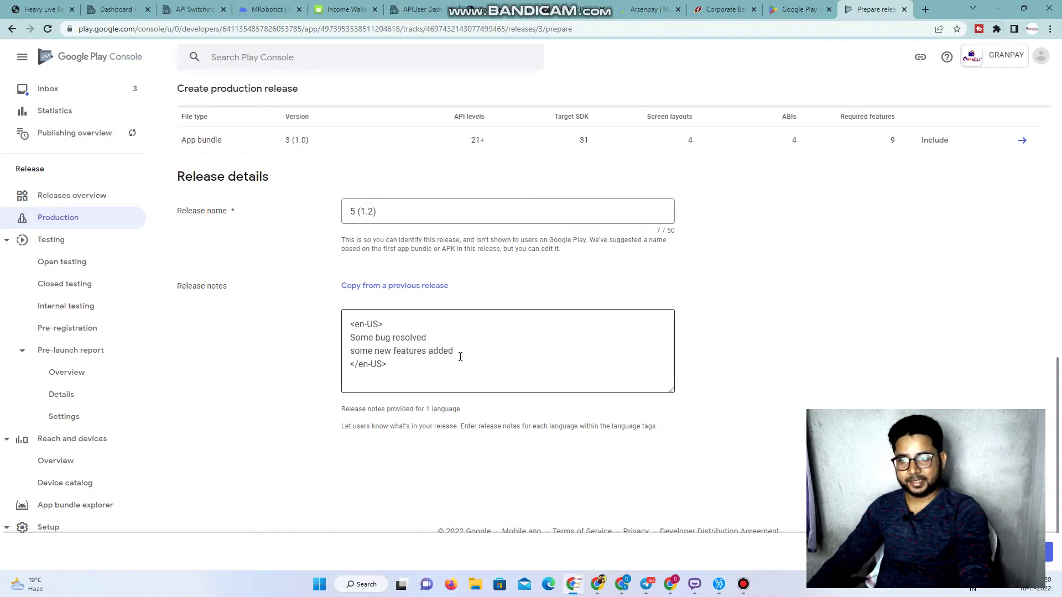
# - Save the production release with its notes and proceed to the release review
pyautogui.scroll(4, 460, 356)
pyautogui.scroll(-2, 456, 355)
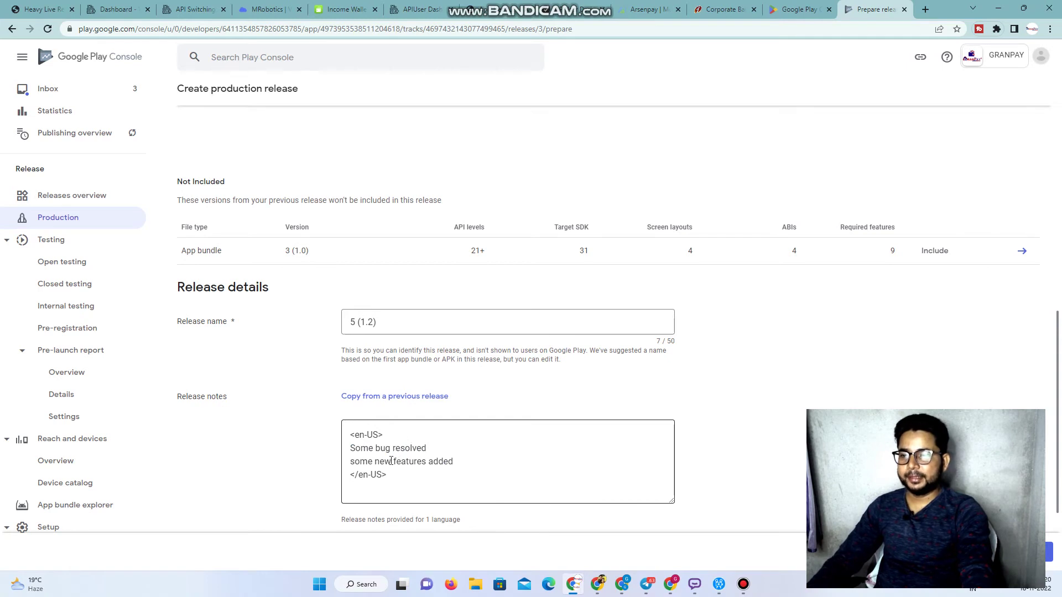
pyautogui.scroll(-2, 479, 445)
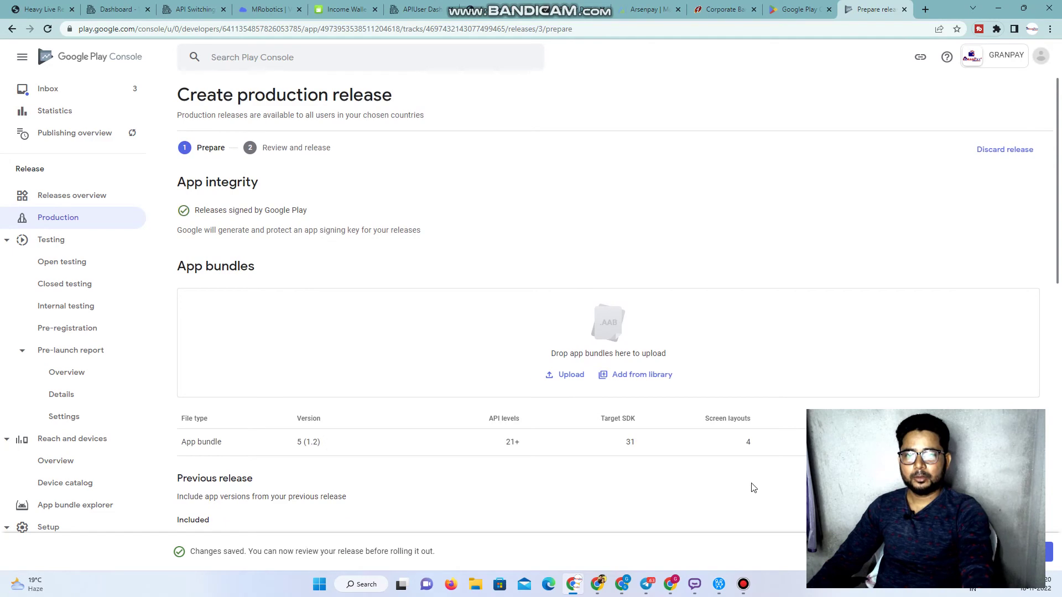
pyautogui.scroll(-5, 573, 424)
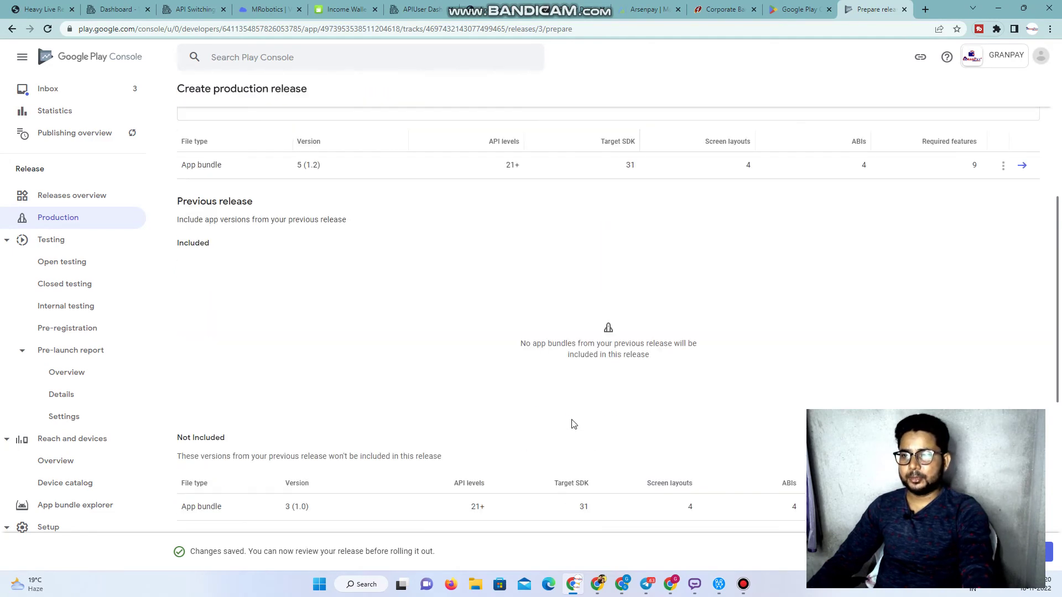
pyautogui.scroll(-6, 572, 424)
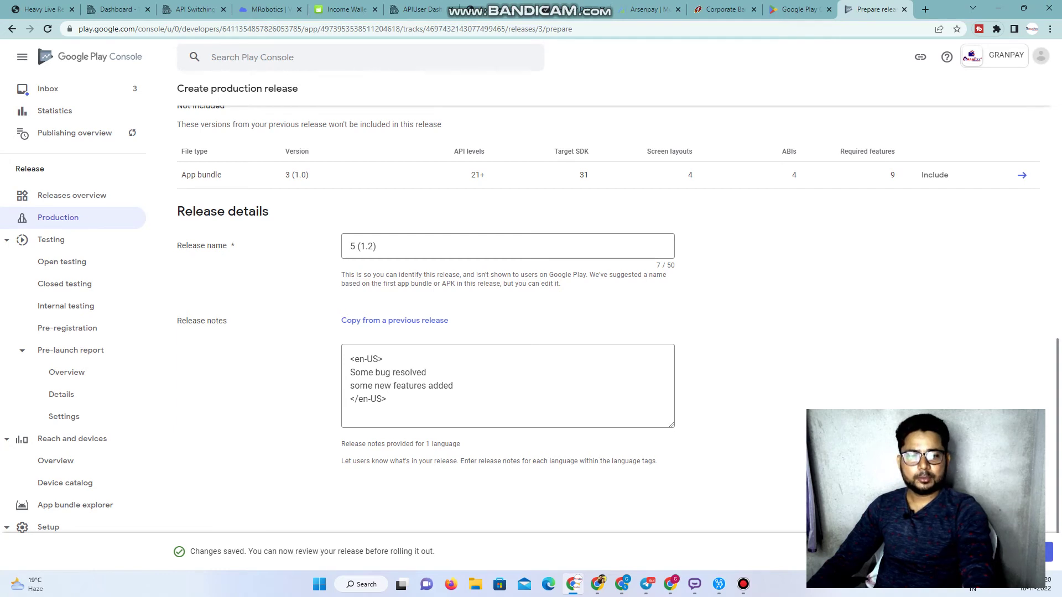
pyautogui.scroll(-1, 617, 312)
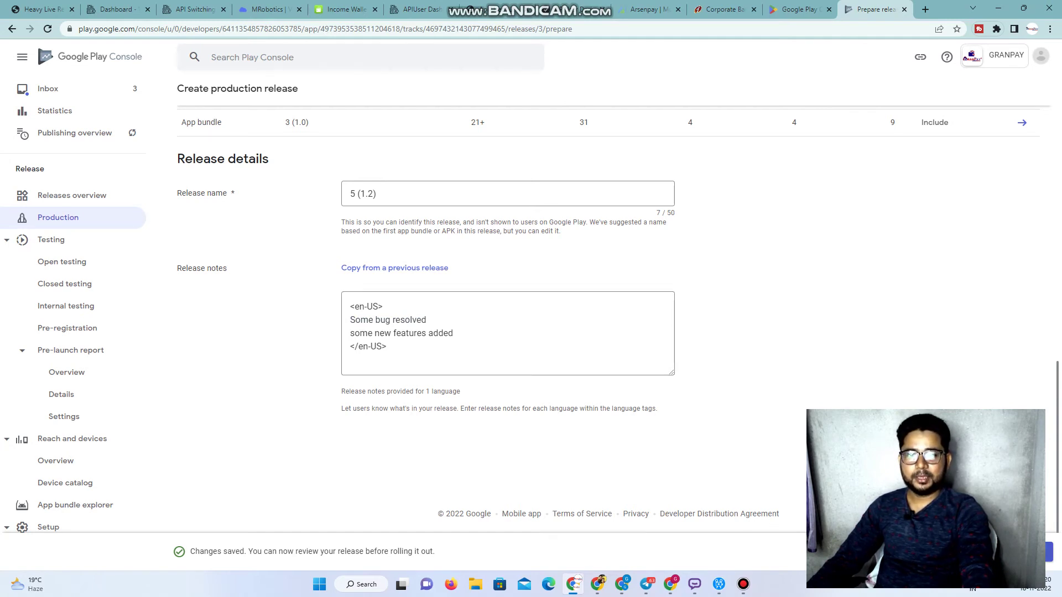
pyautogui.click(1023, 551)
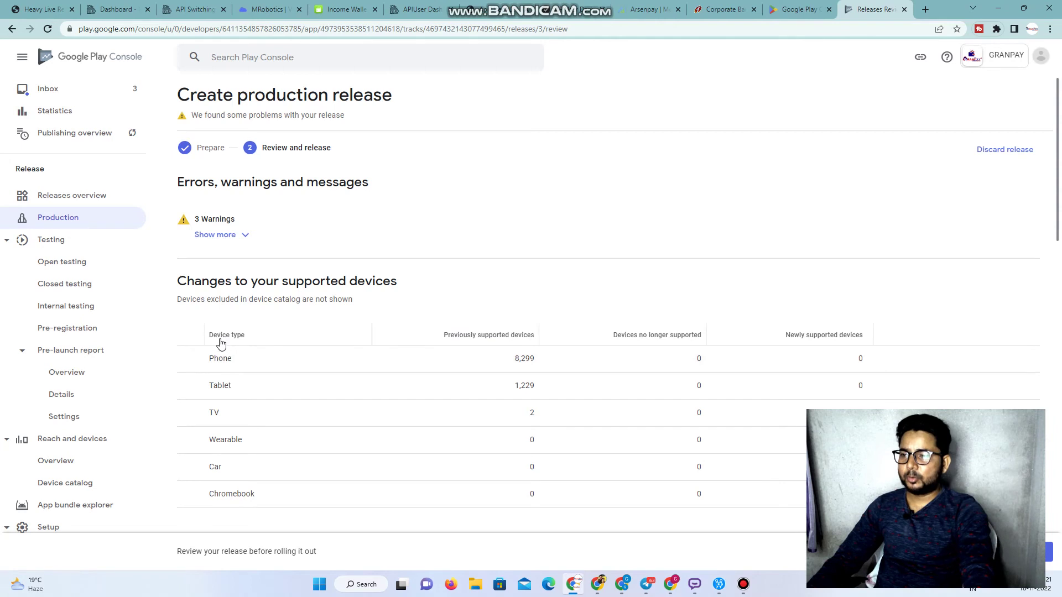
# - Review the 5 (1.2) release and roll it out to production, confirming the rollout
pyautogui.scroll(-1, 245, 451)
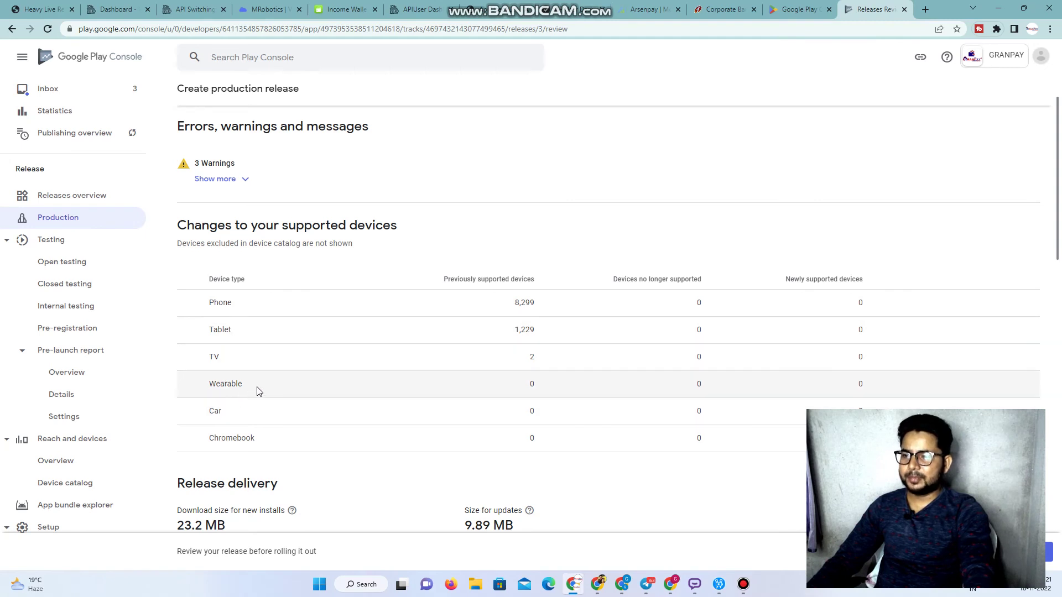
pyautogui.scroll(-1, 257, 390)
pyautogui.scroll(-1, 262, 390)
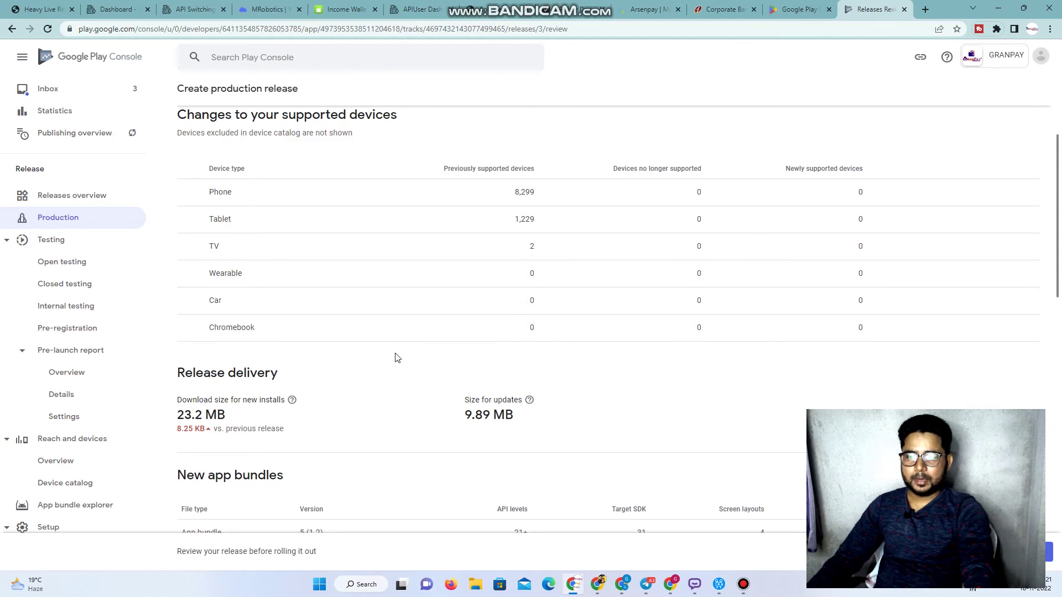
pyautogui.scroll(-10, 396, 357)
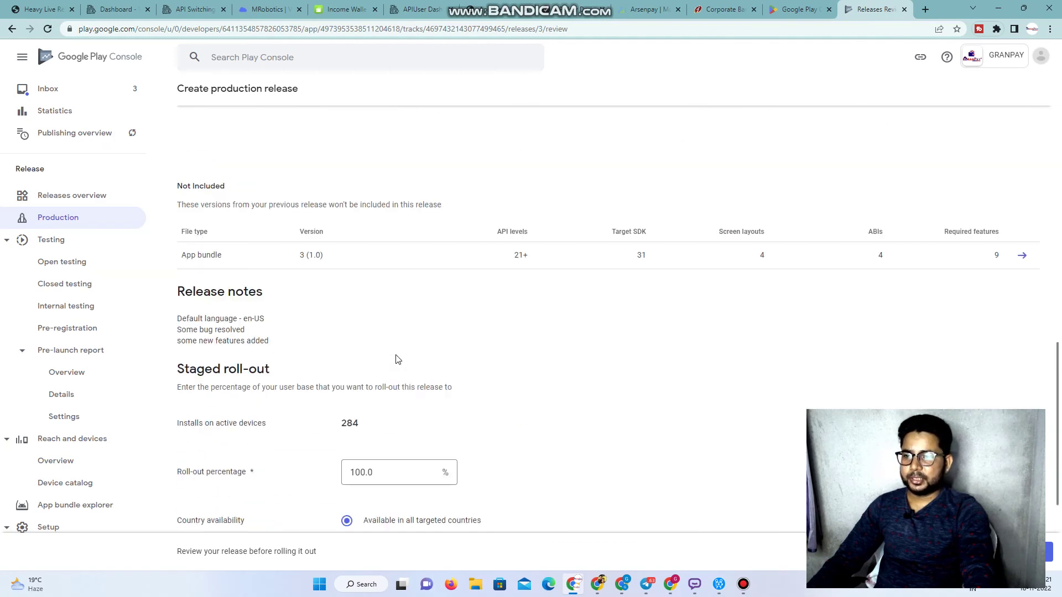
pyautogui.scroll(-3, 395, 358)
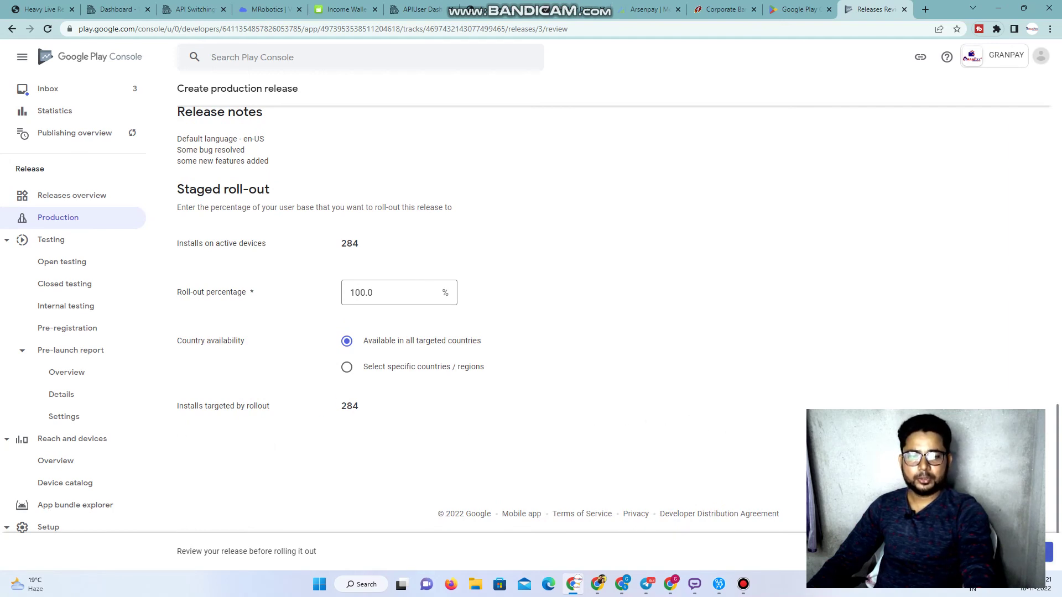
pyautogui.click(1048, 552)
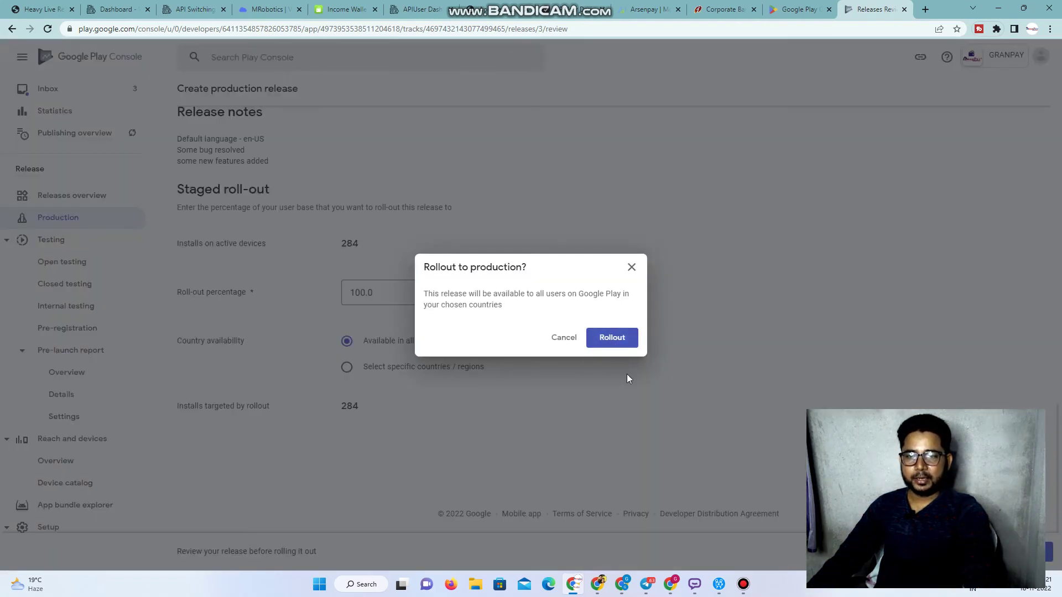
pyautogui.click(610, 338)
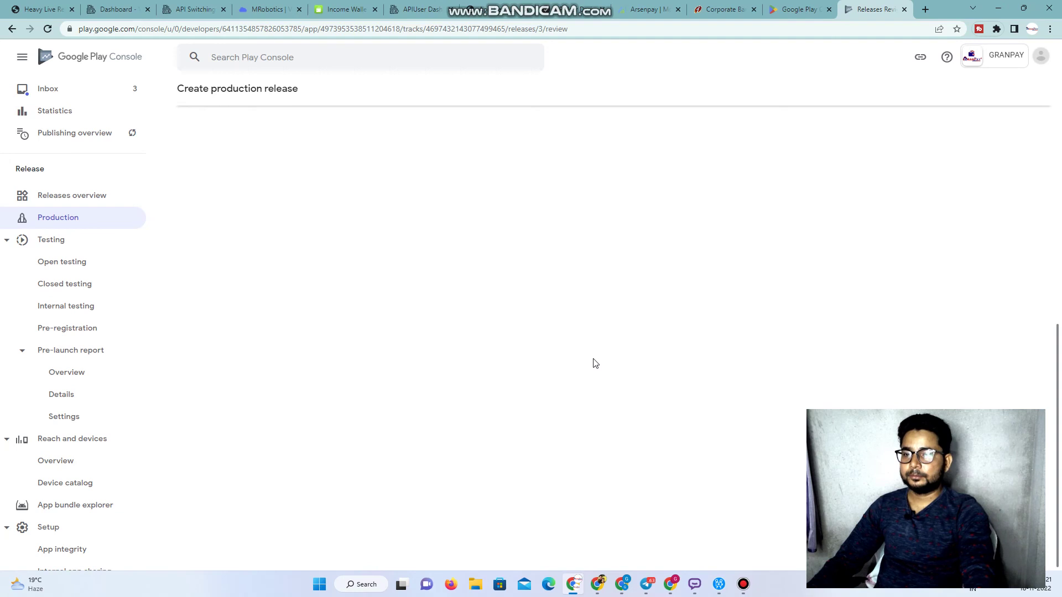
pyautogui.click(744, 587)
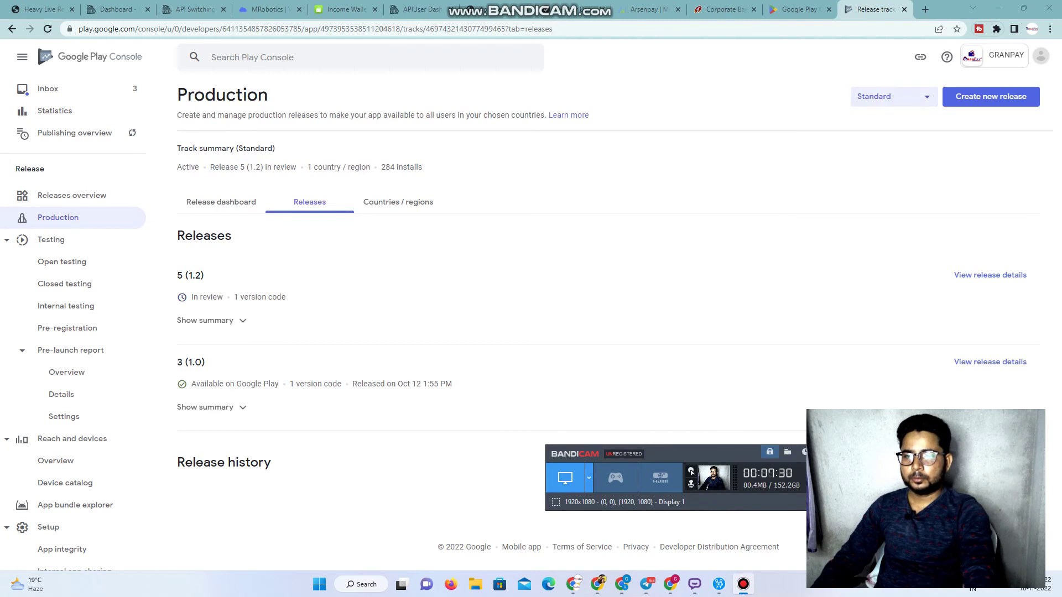
pyautogui.click(862, 454)
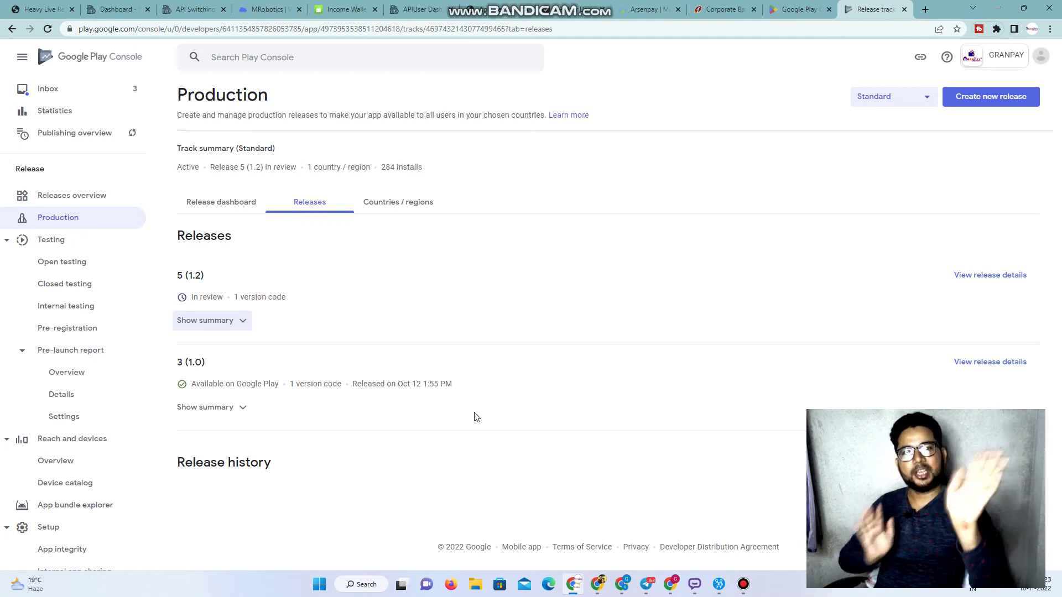
pyautogui.click(743, 585)
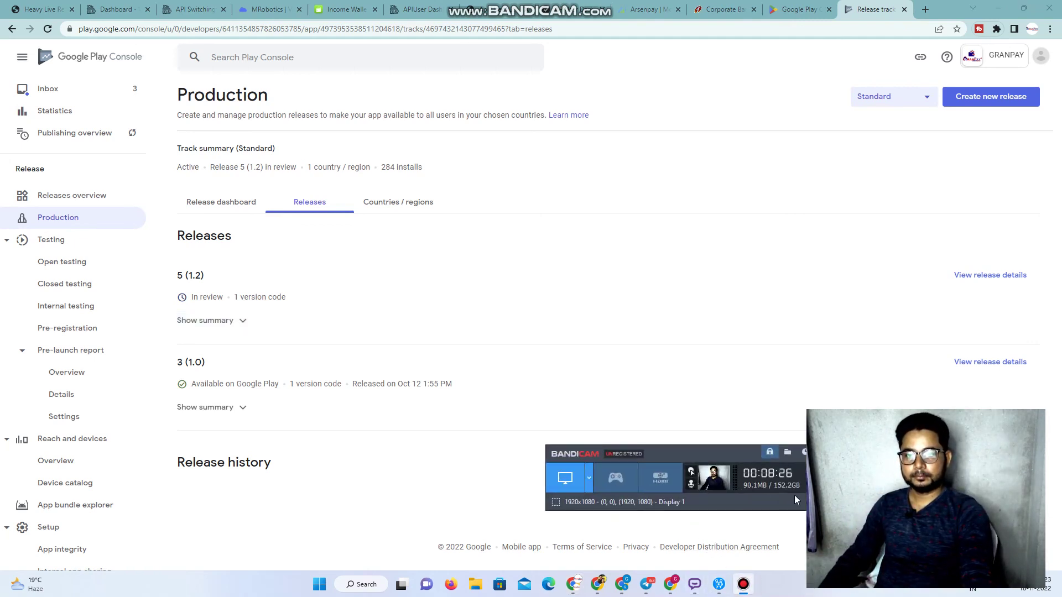